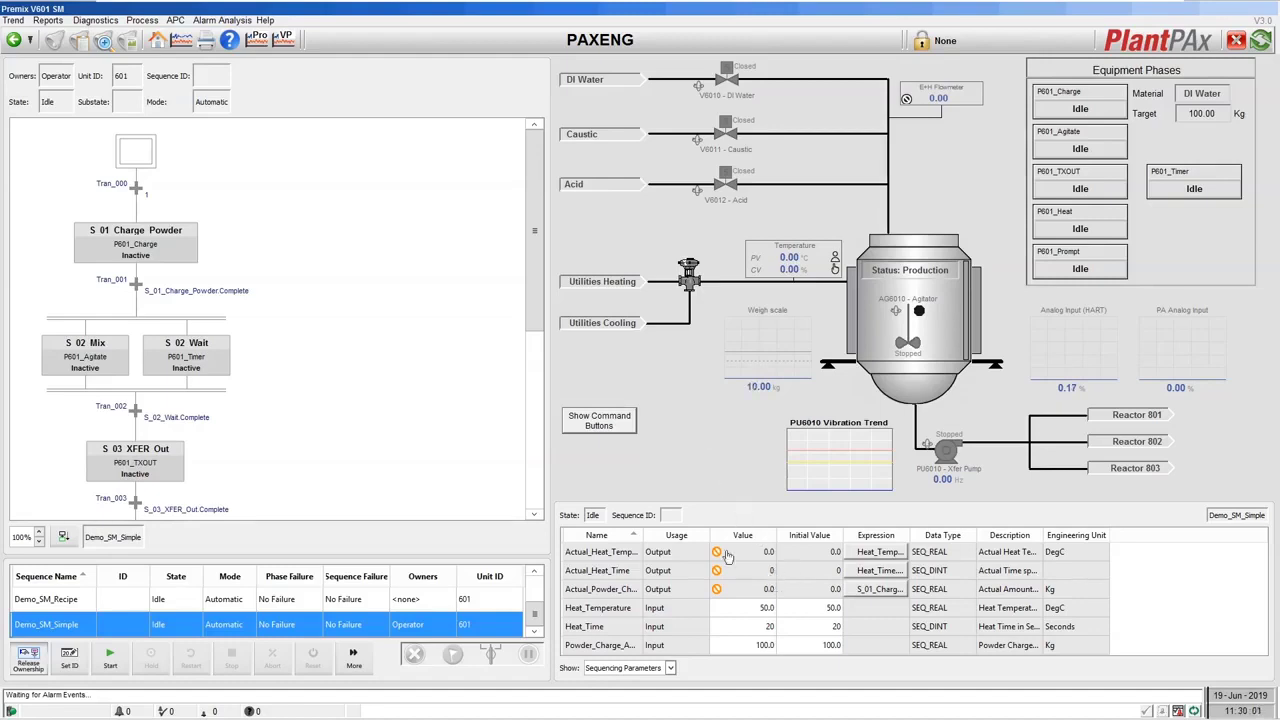
Widen the Name column of the sequence parameter table and set the Heat_Time value to 10 seconds.
click(640, 535)
drag(640, 535, 672, 533)
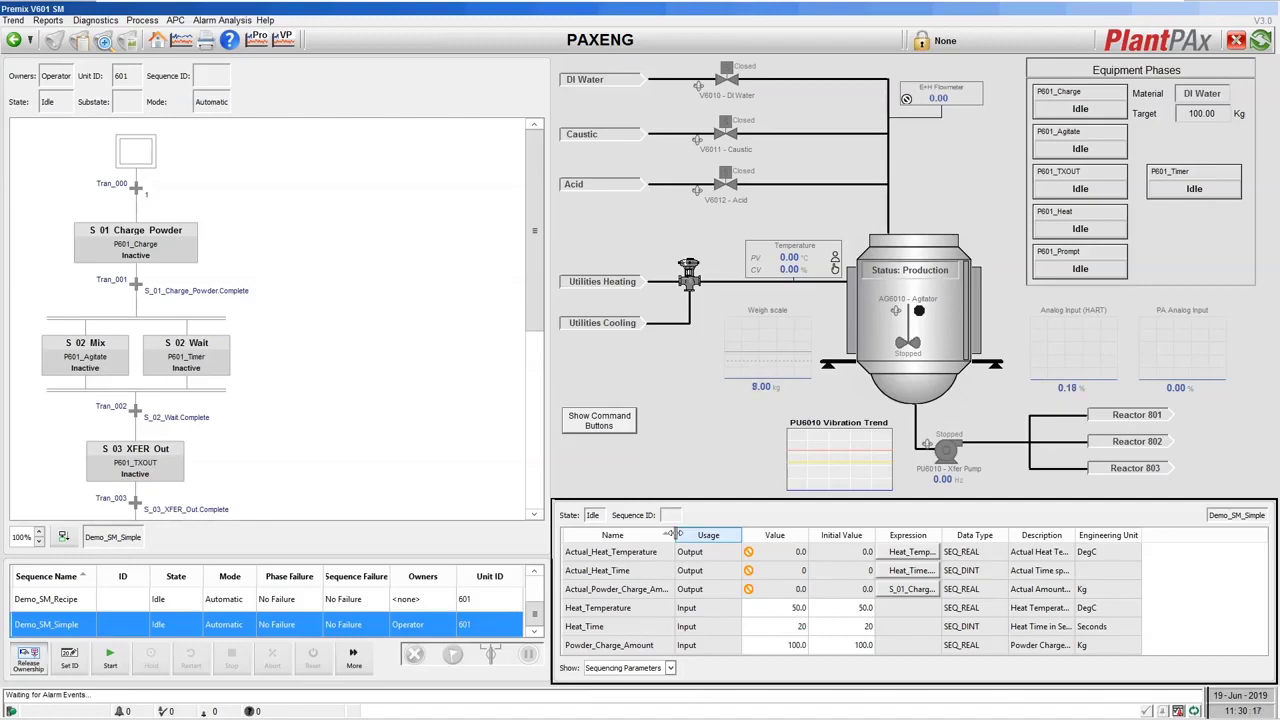
double_click(770, 626)
text(10)
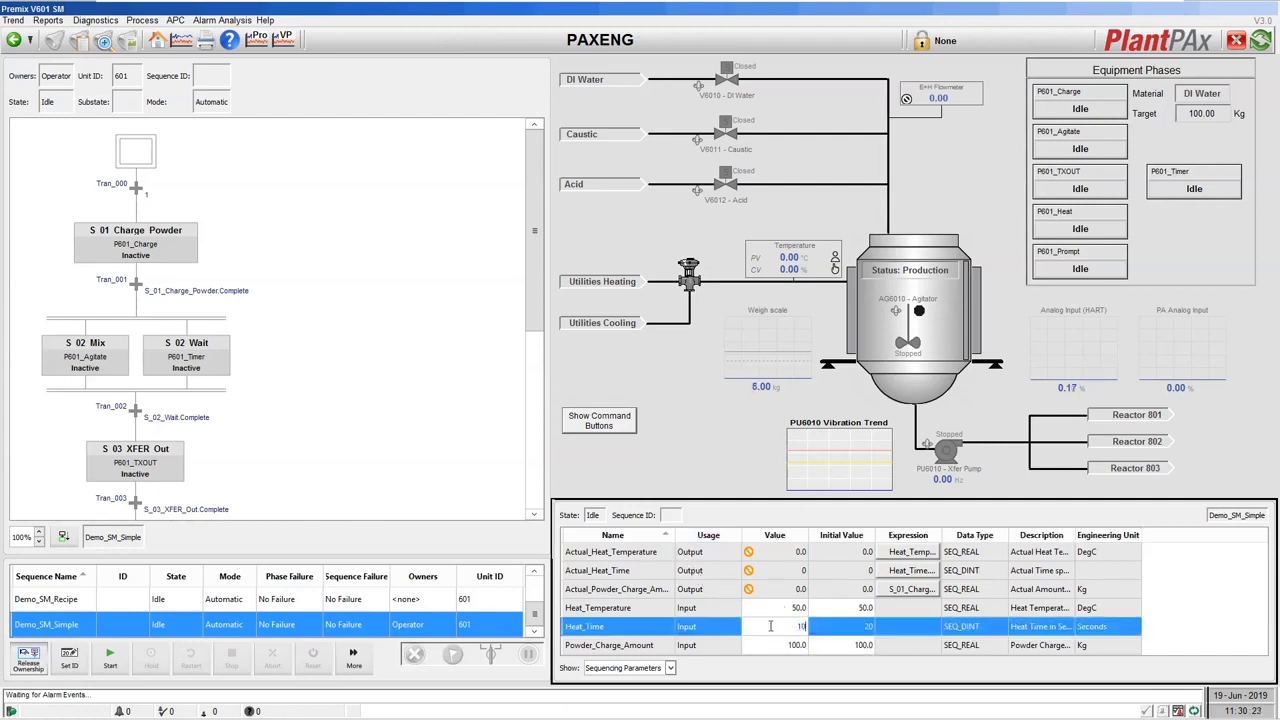
key(Return)
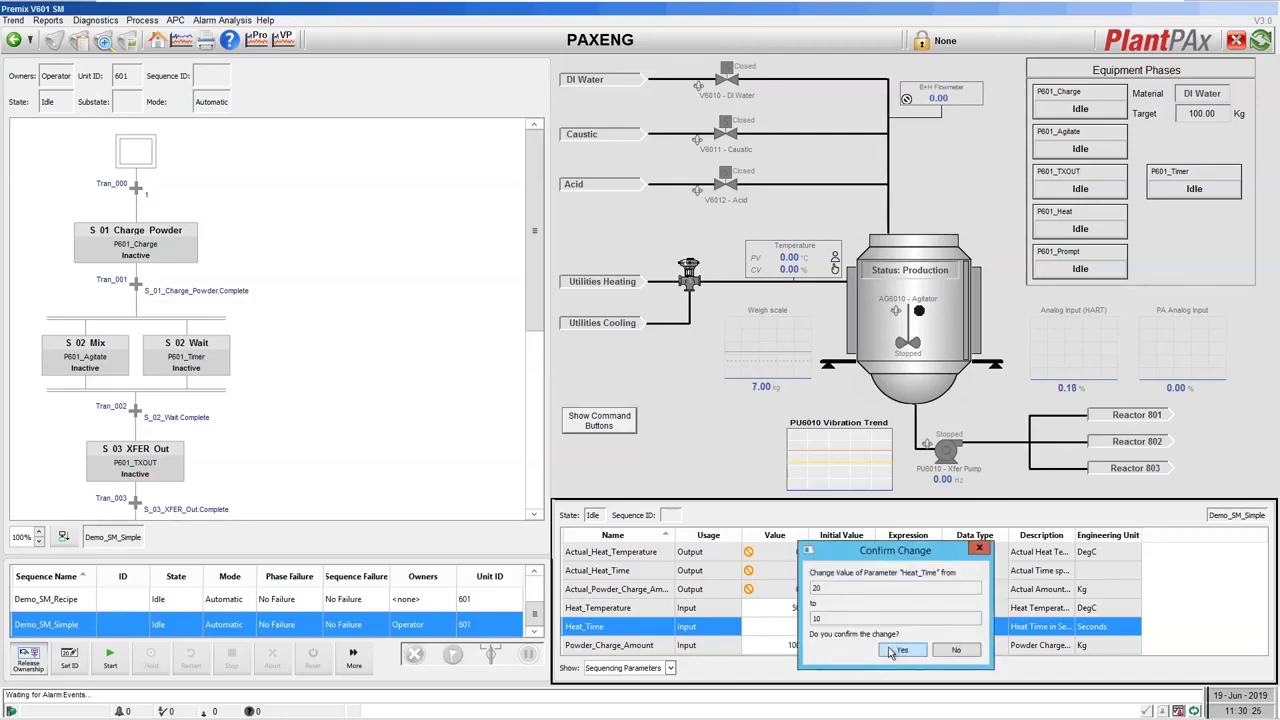
click(890, 652)
Set the Powder_Charge_Amount parameter value to 50 kg and confirm the change.
double_click(774, 646)
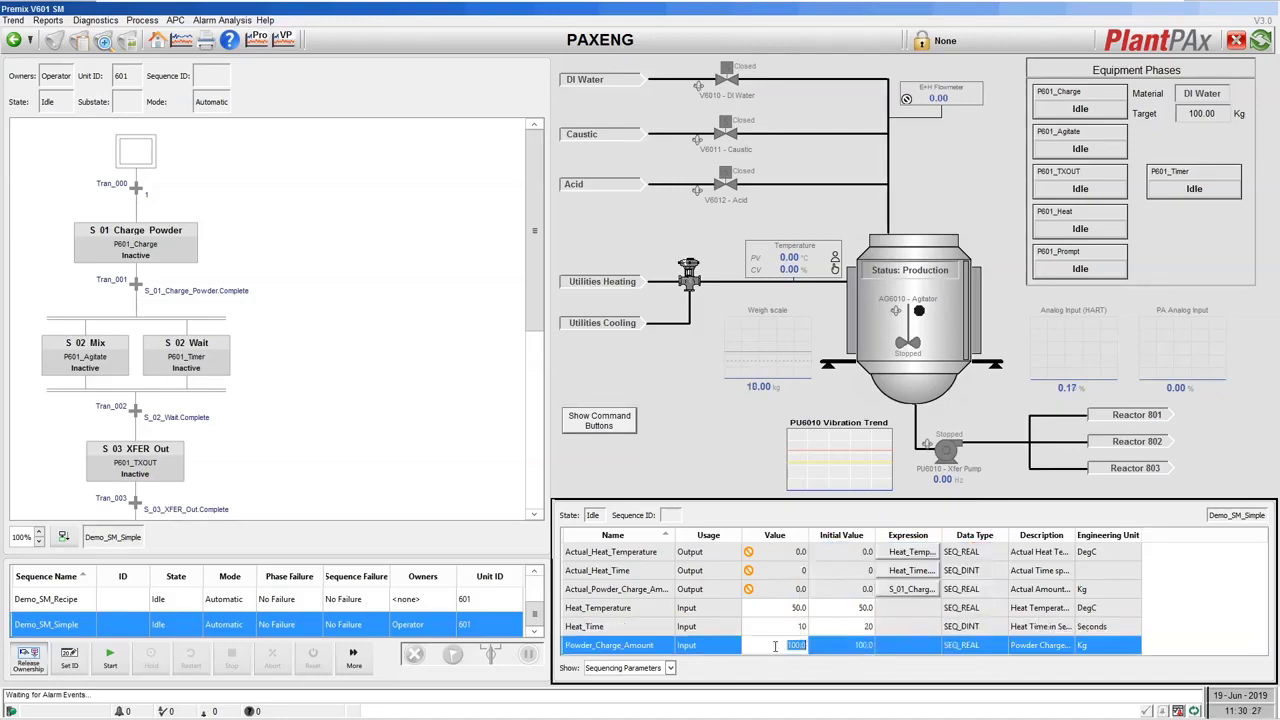
text(50)
key(Return)
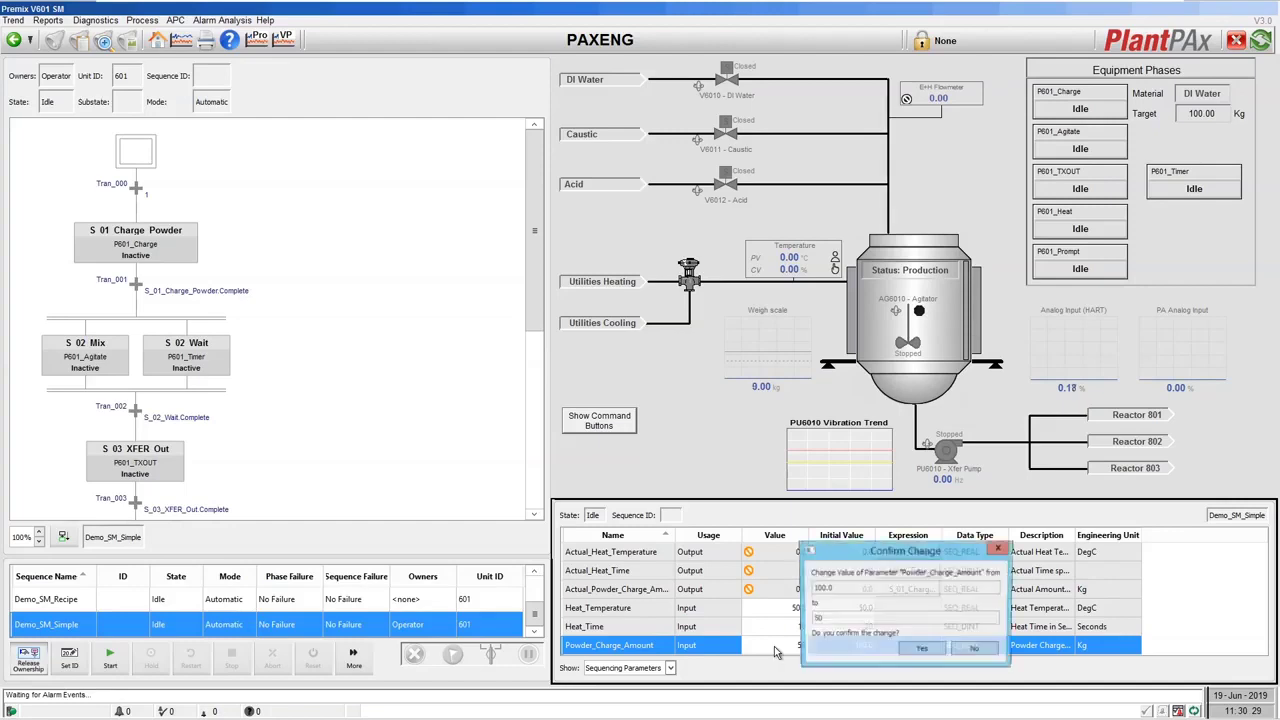
click(912, 651)
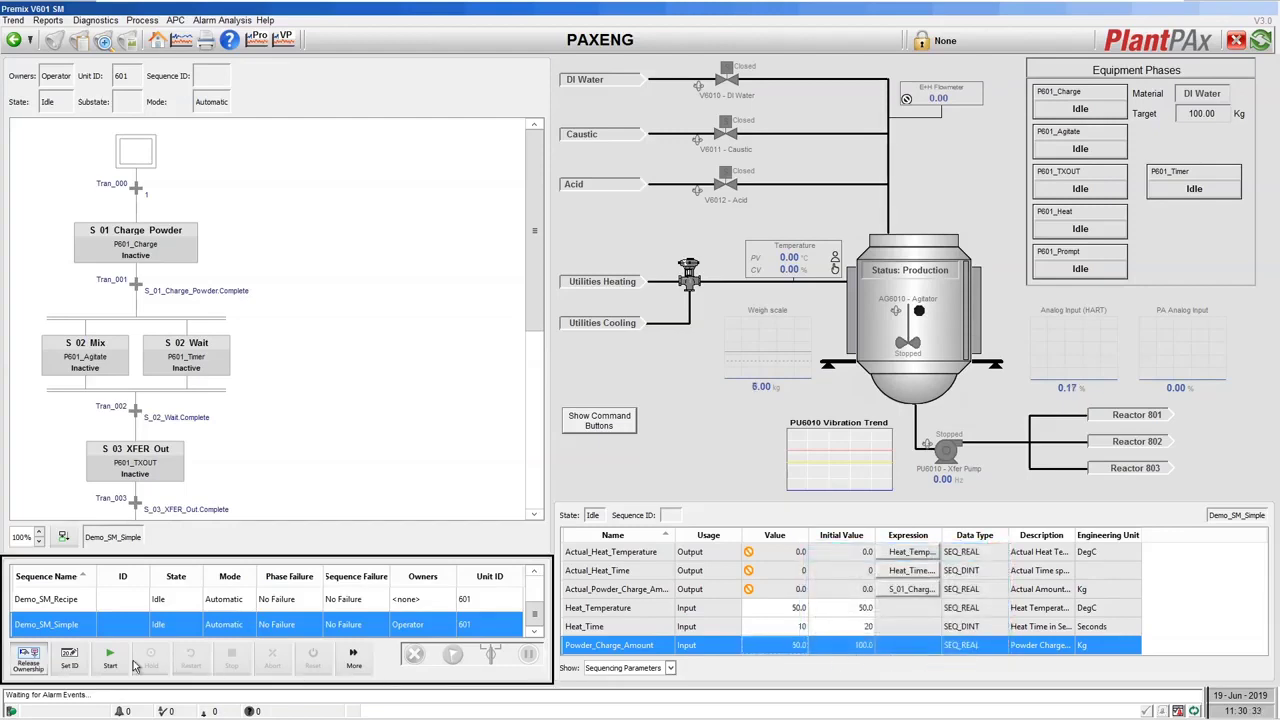
Set the sequence ID of Demo_SM_Simple to "Demo Recipe 19-Jun-2019 11:30".
click(69, 664)
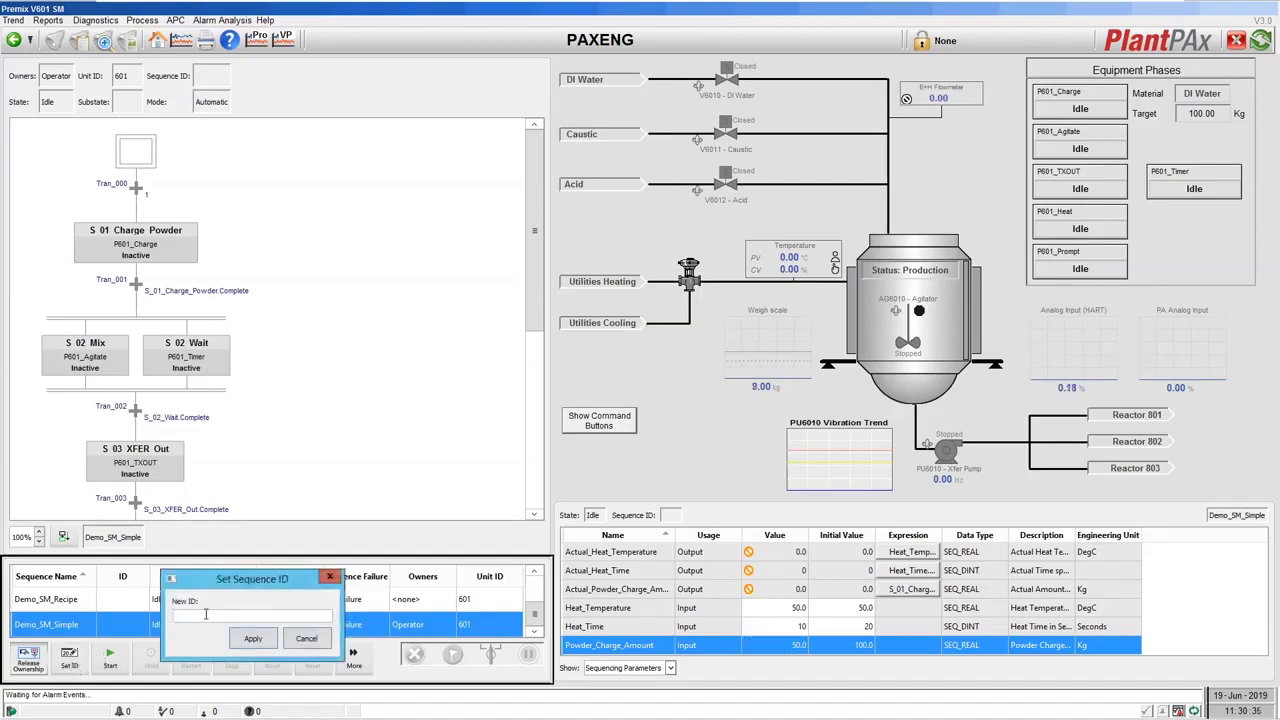
text(Demo Recipe 19-Jun-2019 11:30)
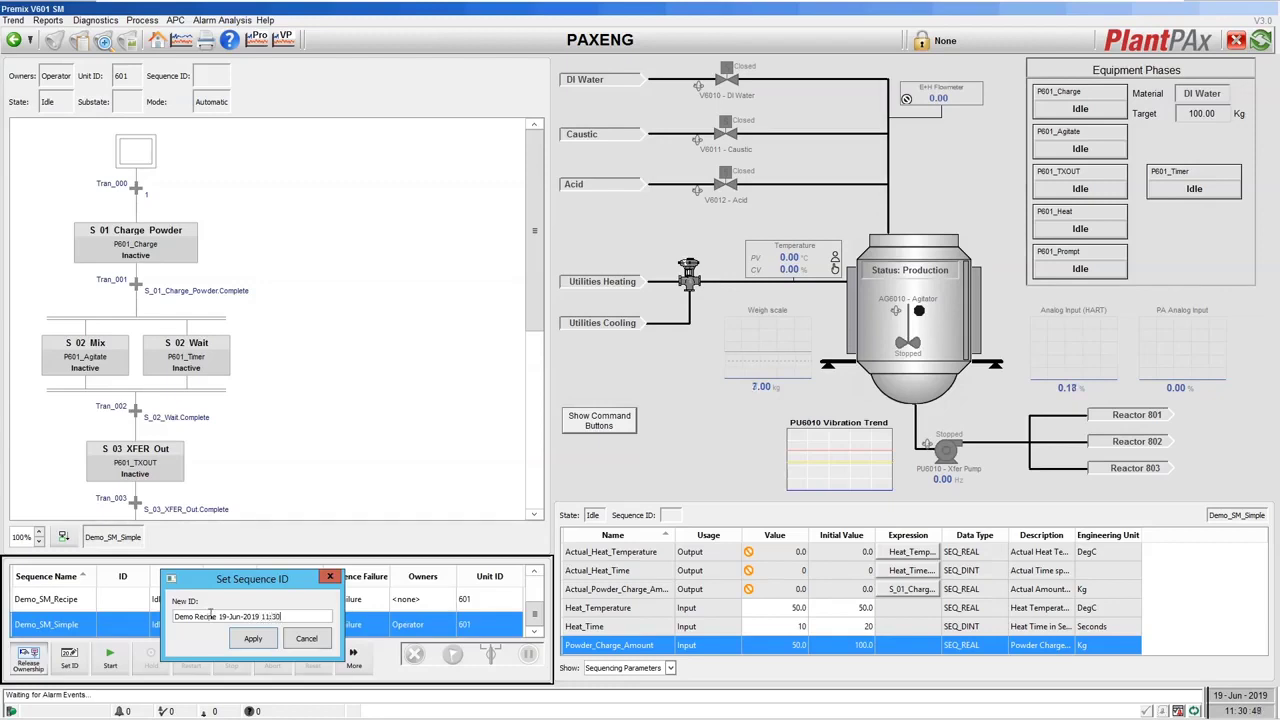
click(252, 639)
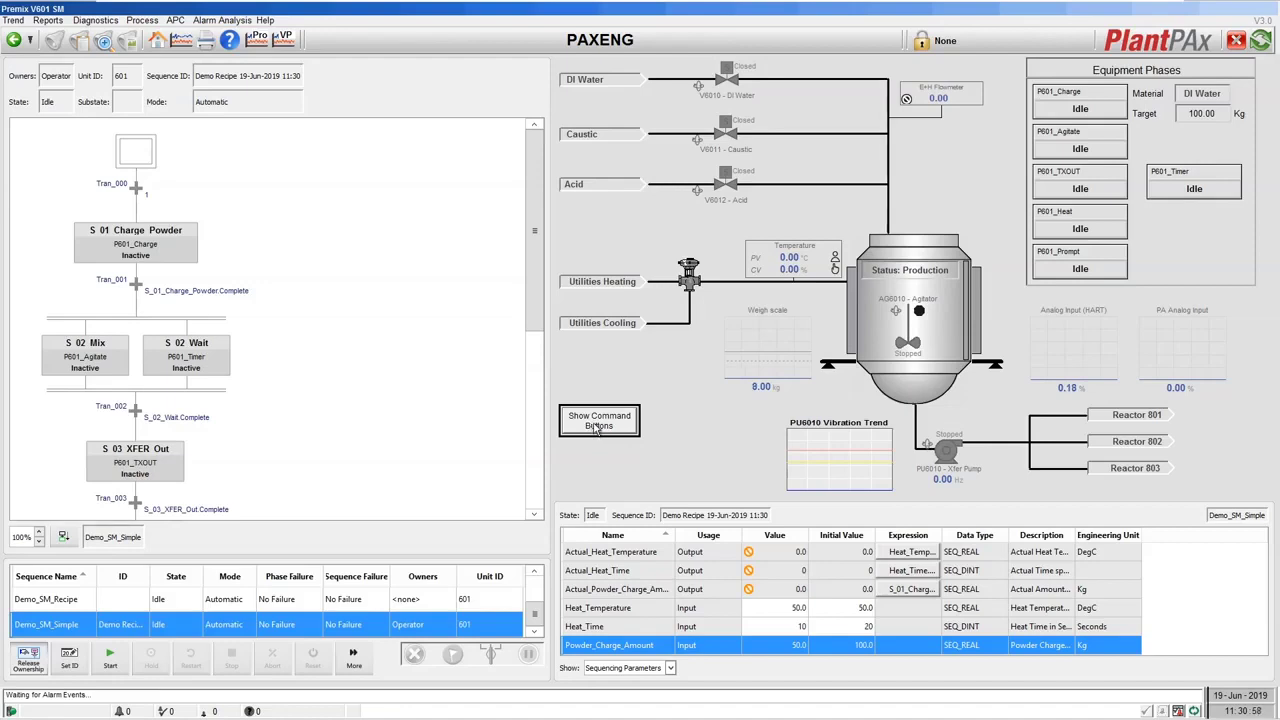
Show the additional sequence commands and start Demo_SM_Simple with Pause enabled.
click(598, 424)
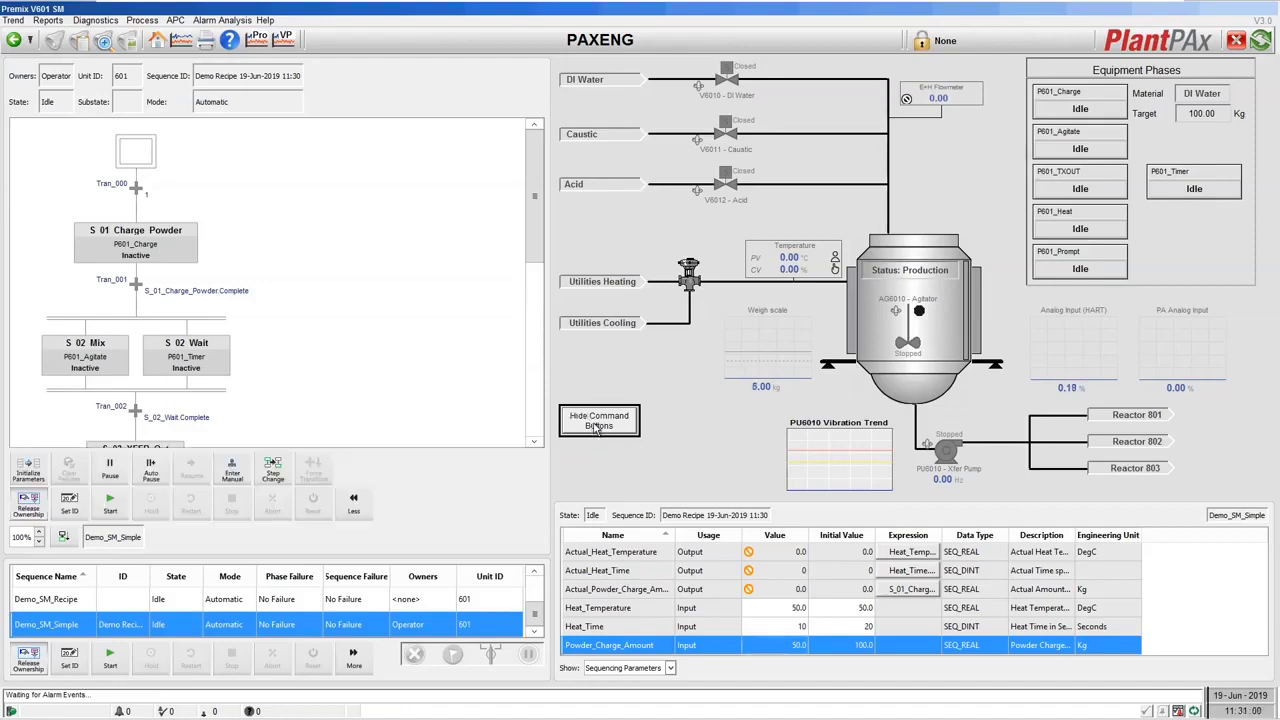
click(122, 480)
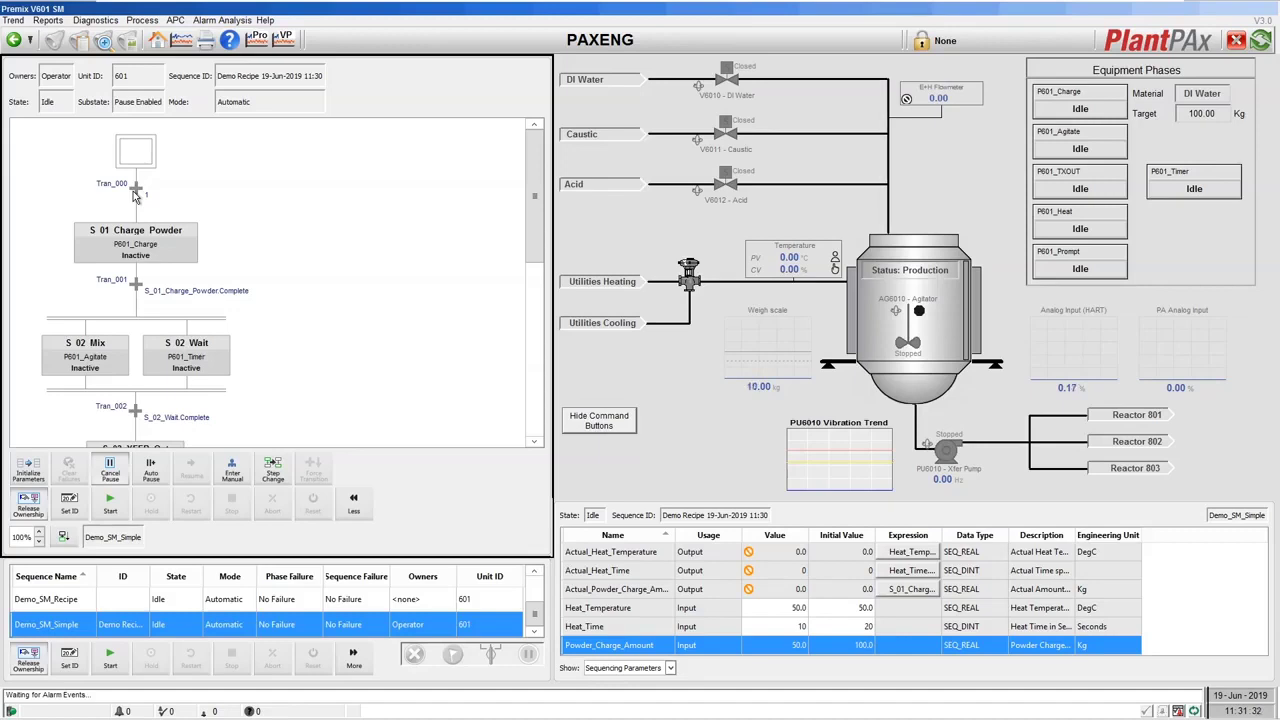
click(116, 510)
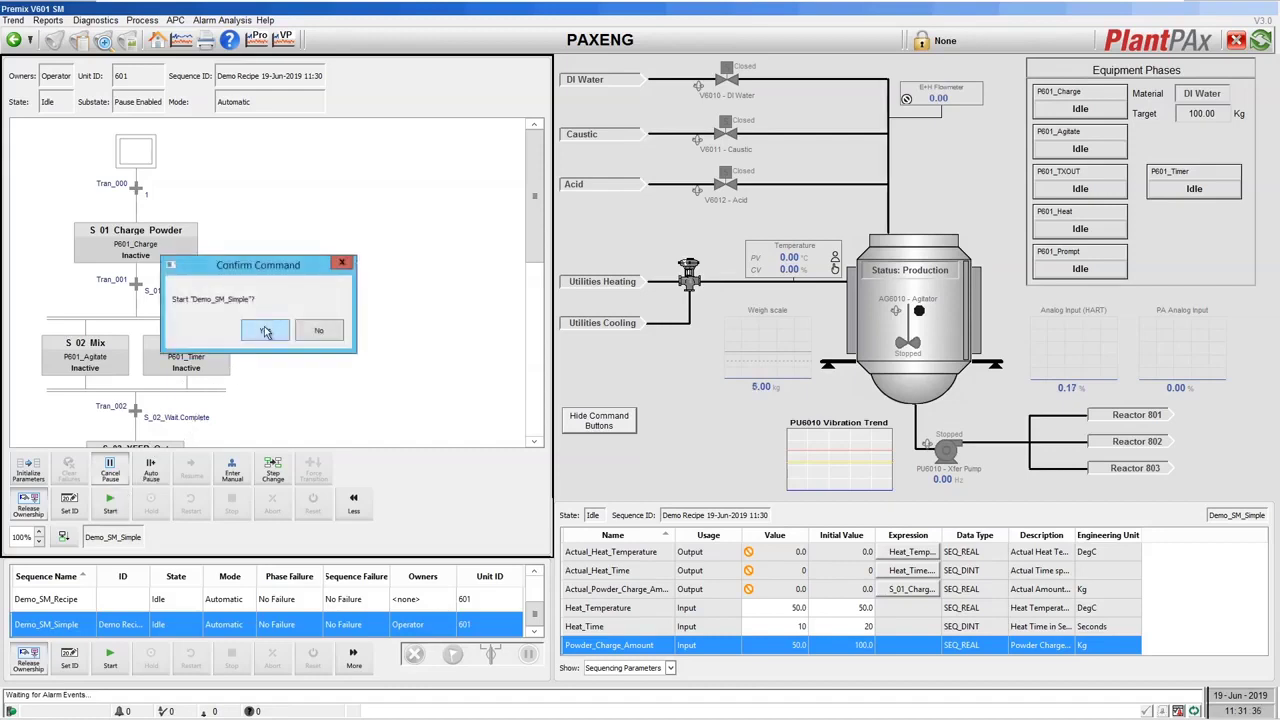
click(265, 331)
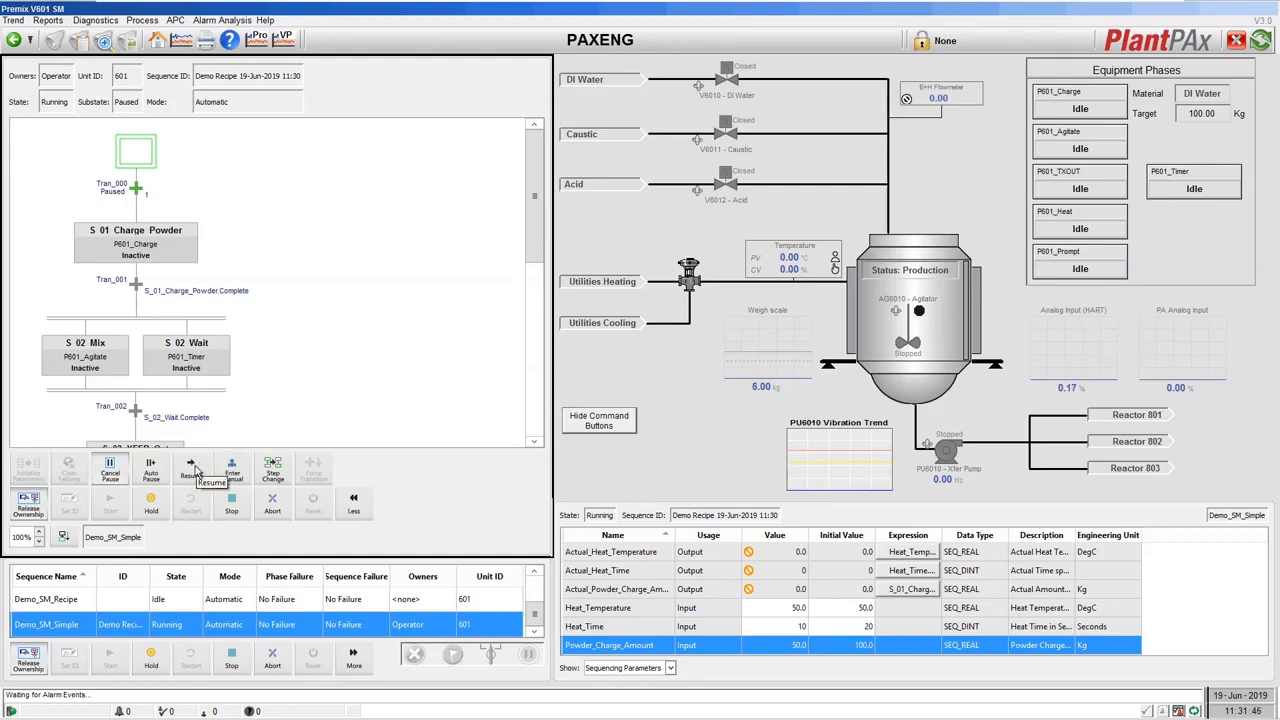
Resume the sequence past Tran_000 and enable Auto Pause while S_01 Charge Powder runs.
click(195, 472)
click(265, 331)
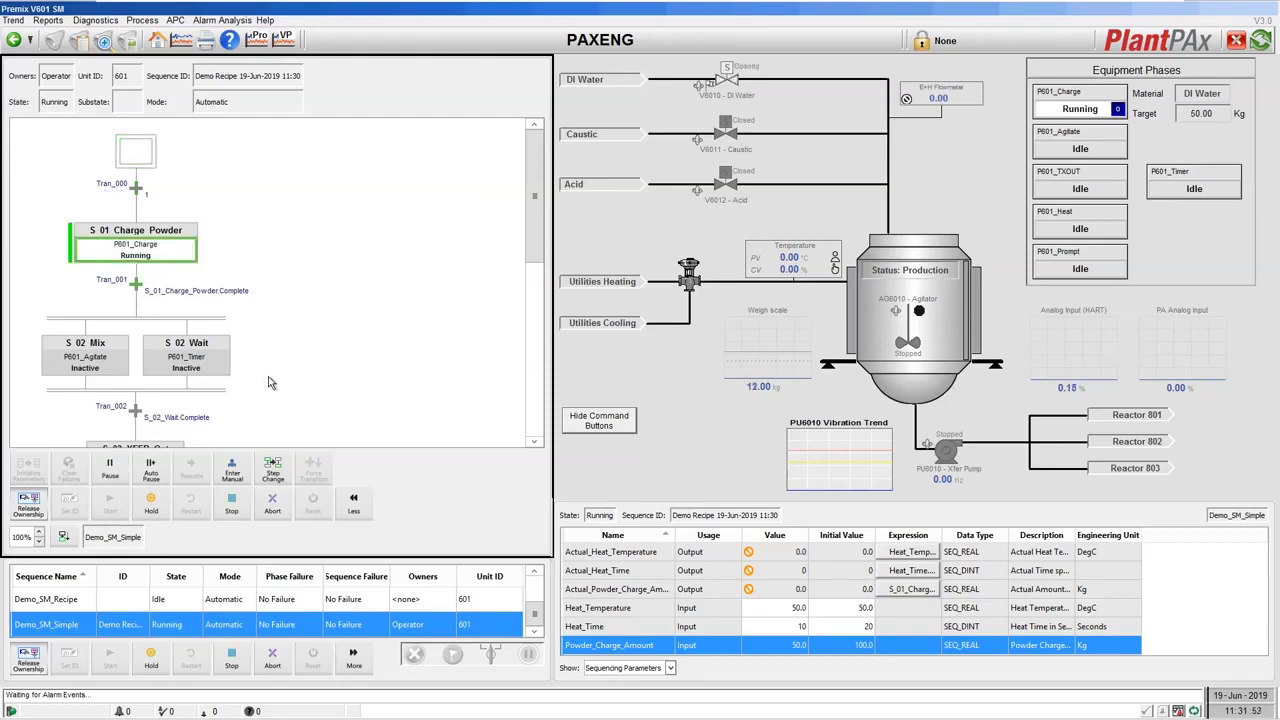
click(152, 469)
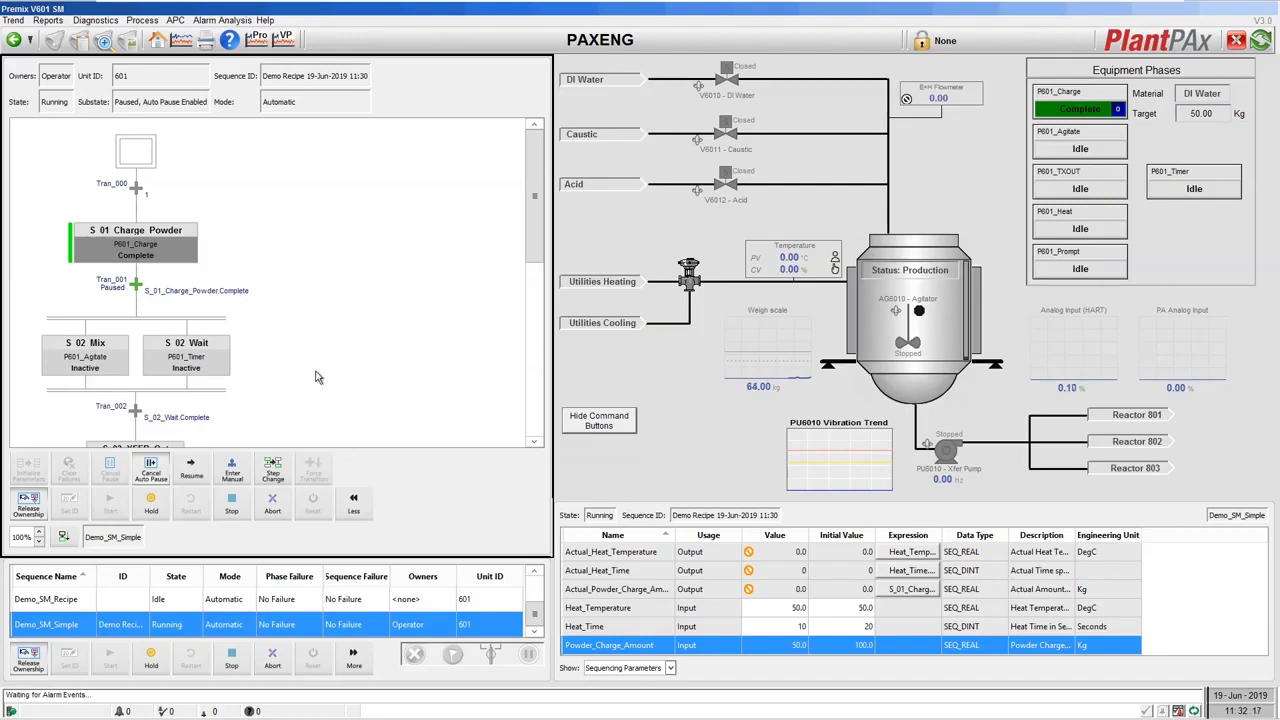
Resume the sequence past Tran_001 after the powder charge and cancel Auto Pause during the mix and wait steps.
click(191, 472)
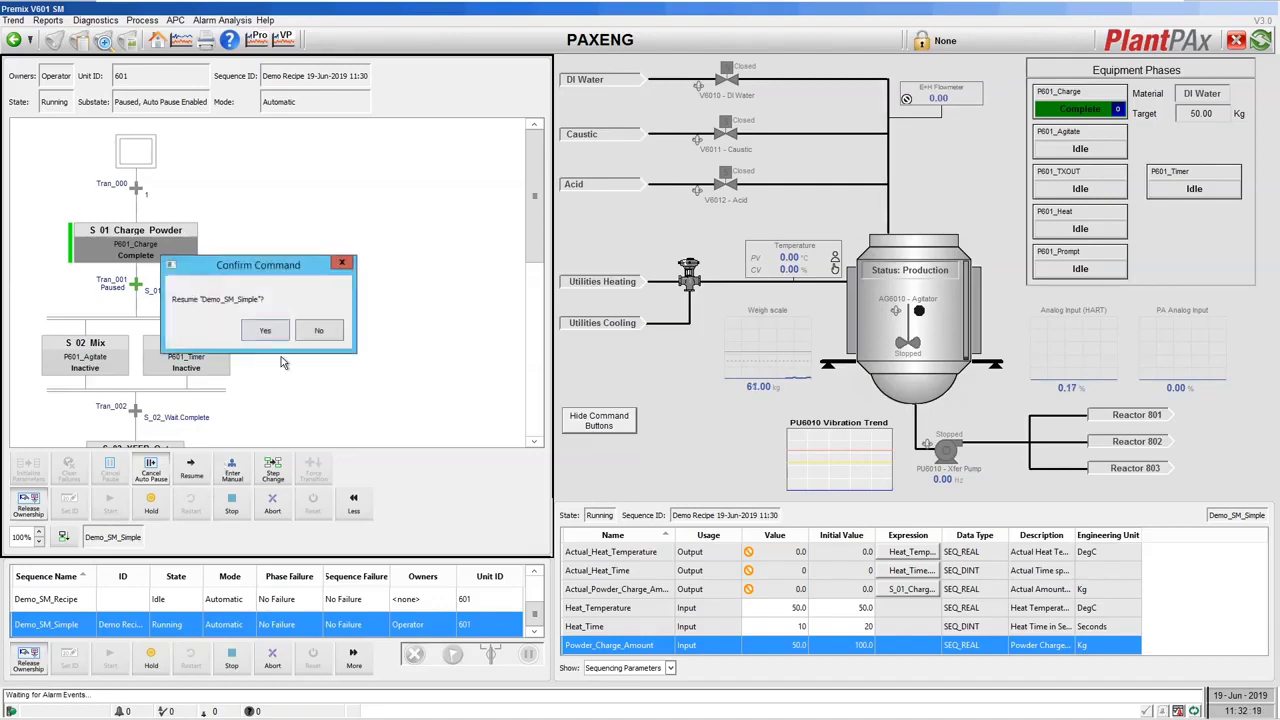
click(264, 331)
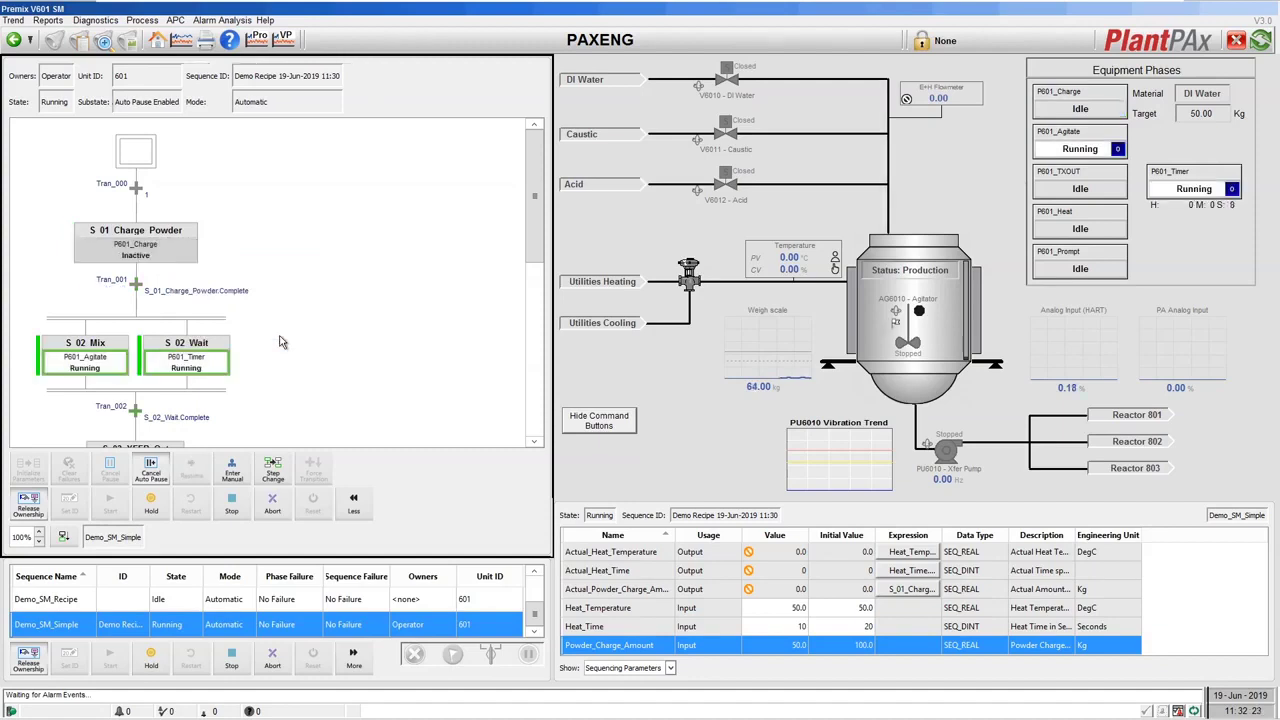
drag(532, 230, 532, 235)
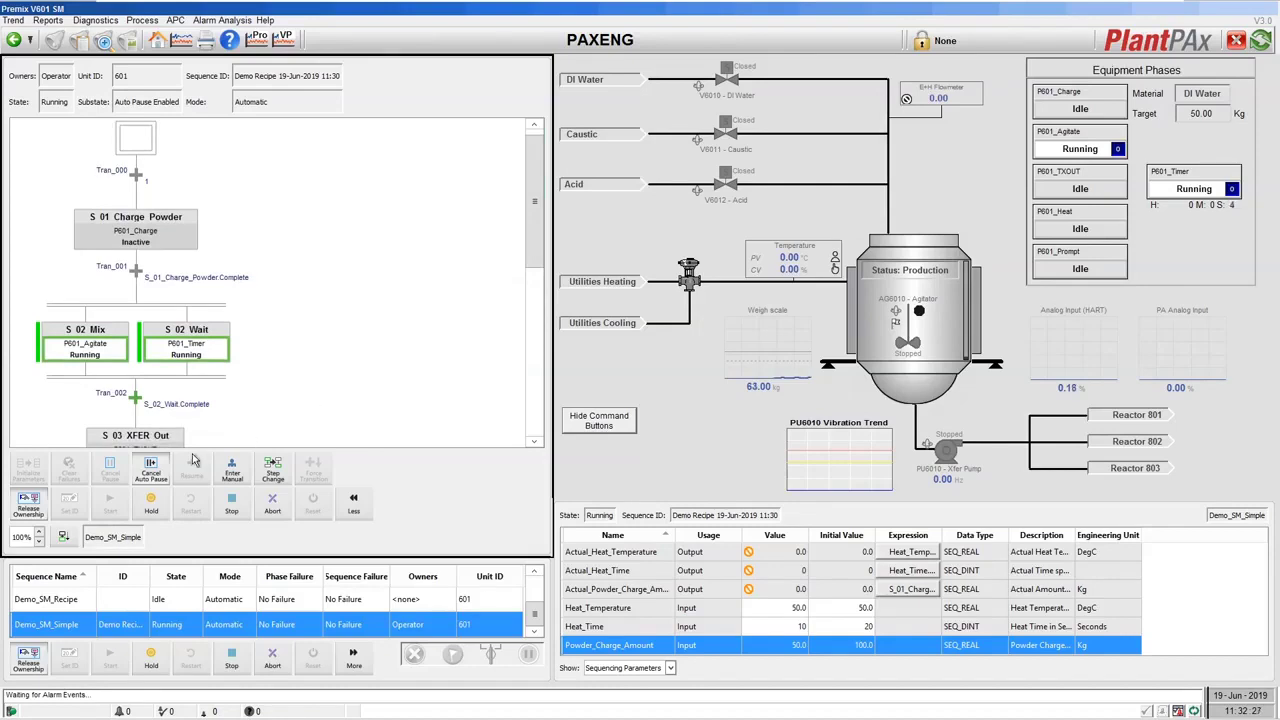
click(150, 478)
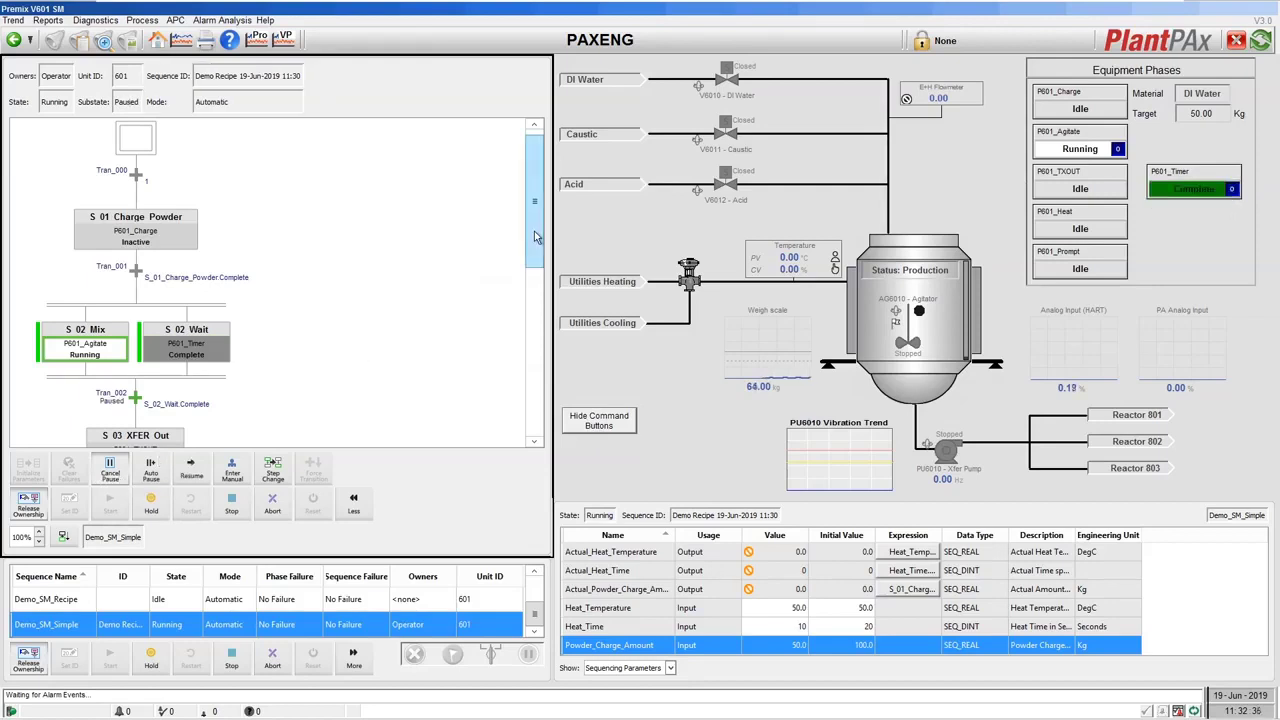
Resume the sequence past Tran_002 so the S_03 XFER Out step runs.
drag(539, 226, 537, 262)
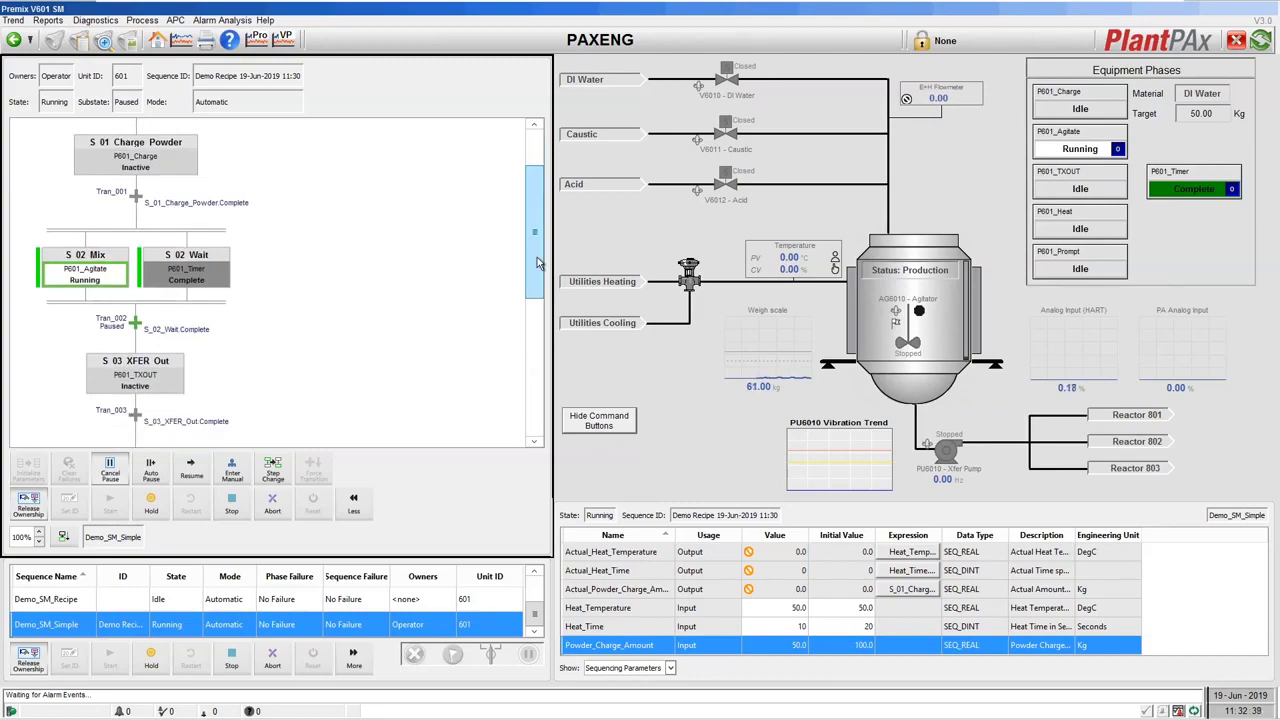
click(201, 477)
click(256, 336)
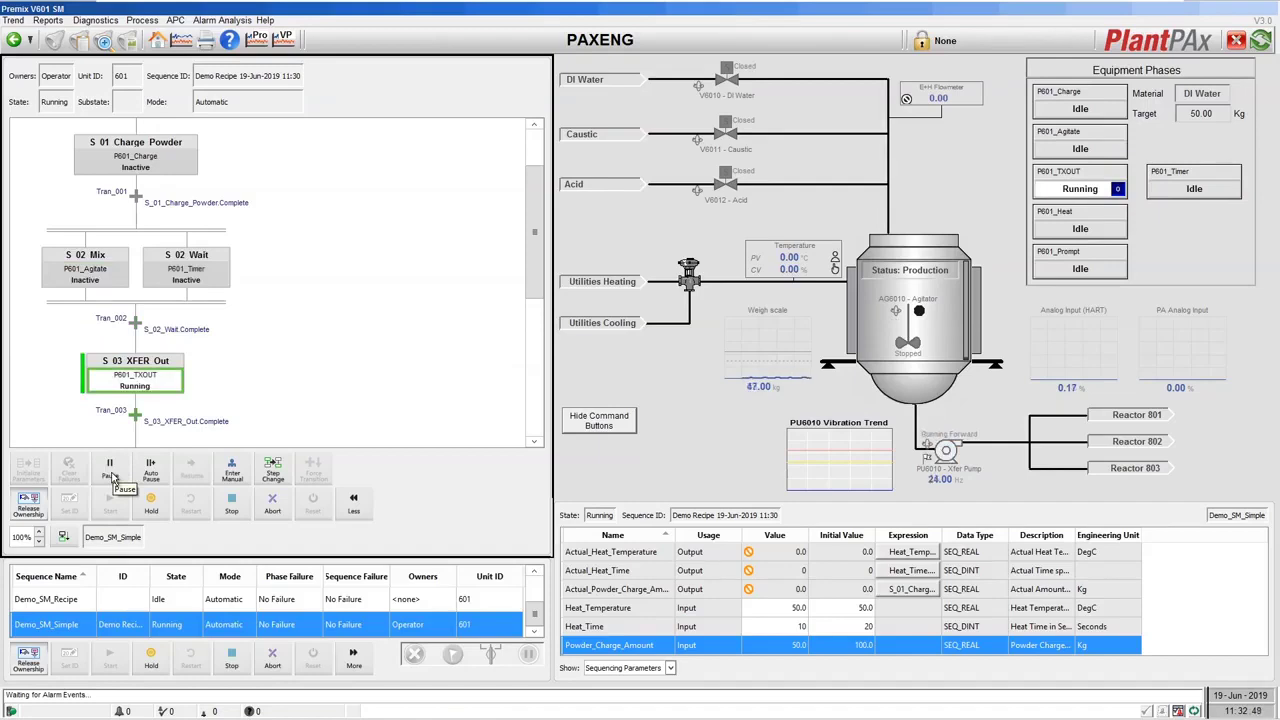
Switch Demo_SM_Simple to manual mode during the S_03 XFER Out step.
click(233, 478)
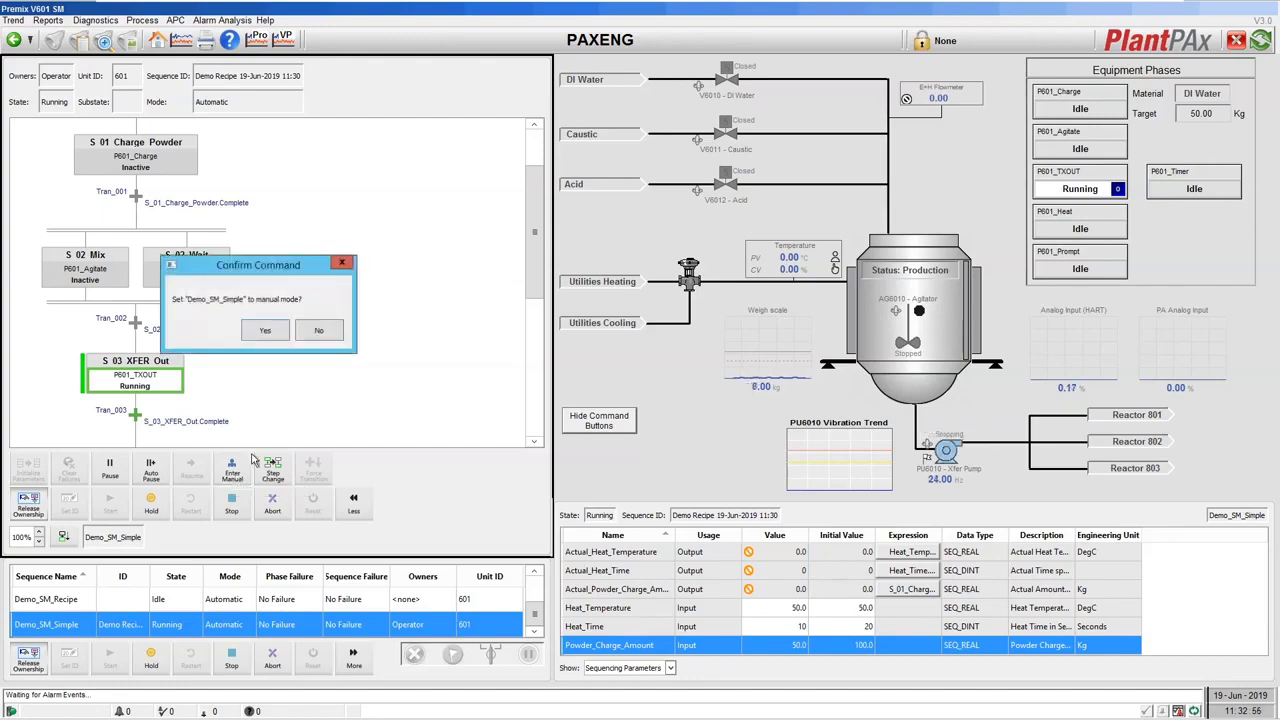
click(265, 331)
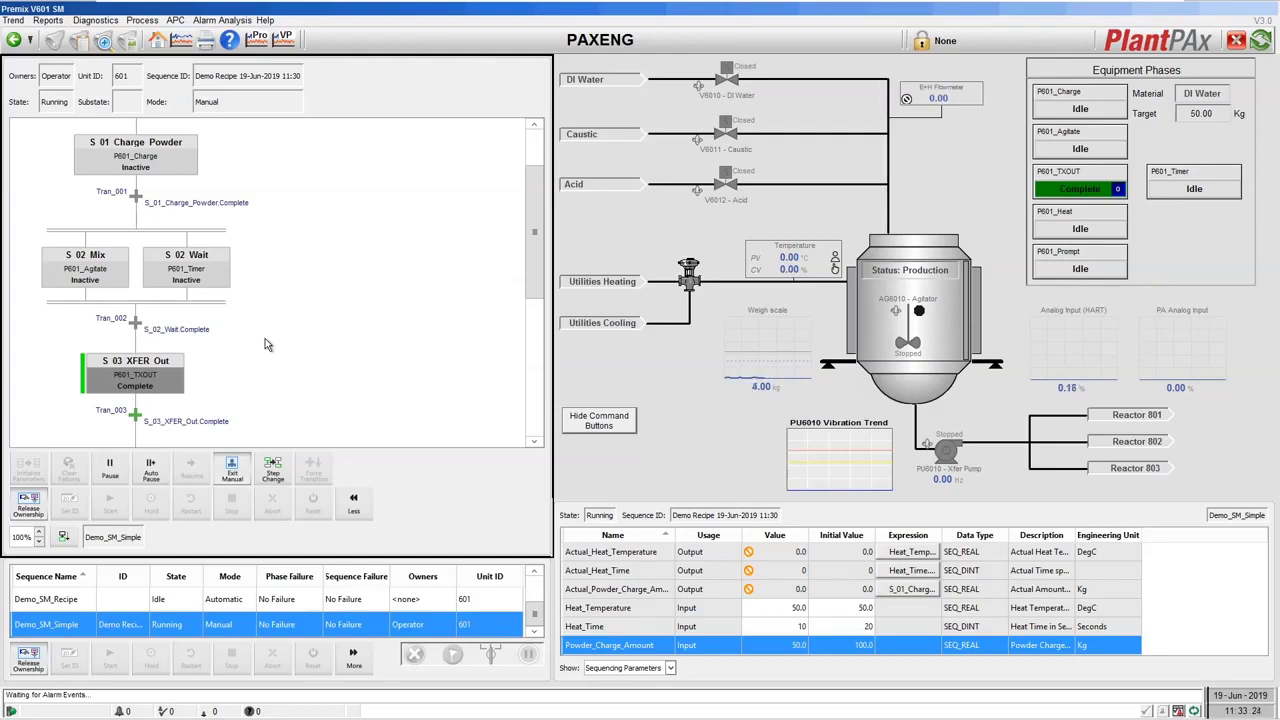
drag(538, 233, 530, 252)
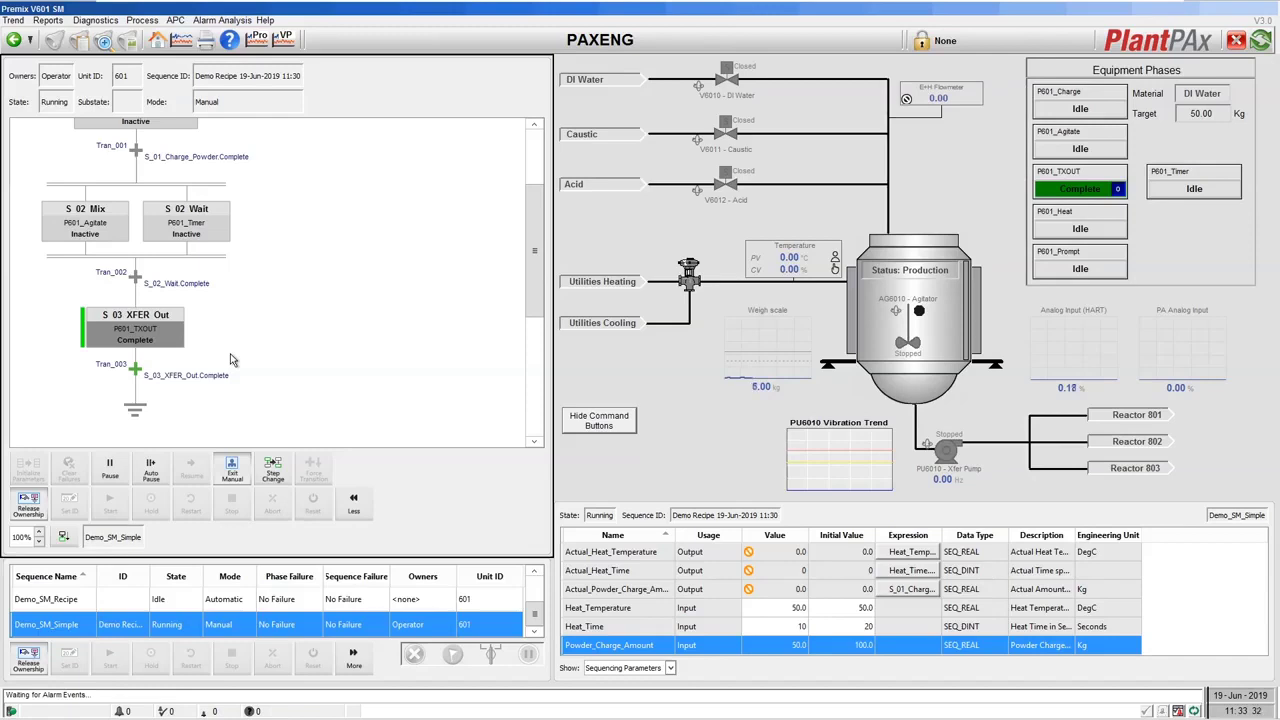
mouse_move(534, 267)
mouse_down()
mouse_move(534, 212)
mouse_move(532, 308)
mouse_move(519, 254)
mouse_up()
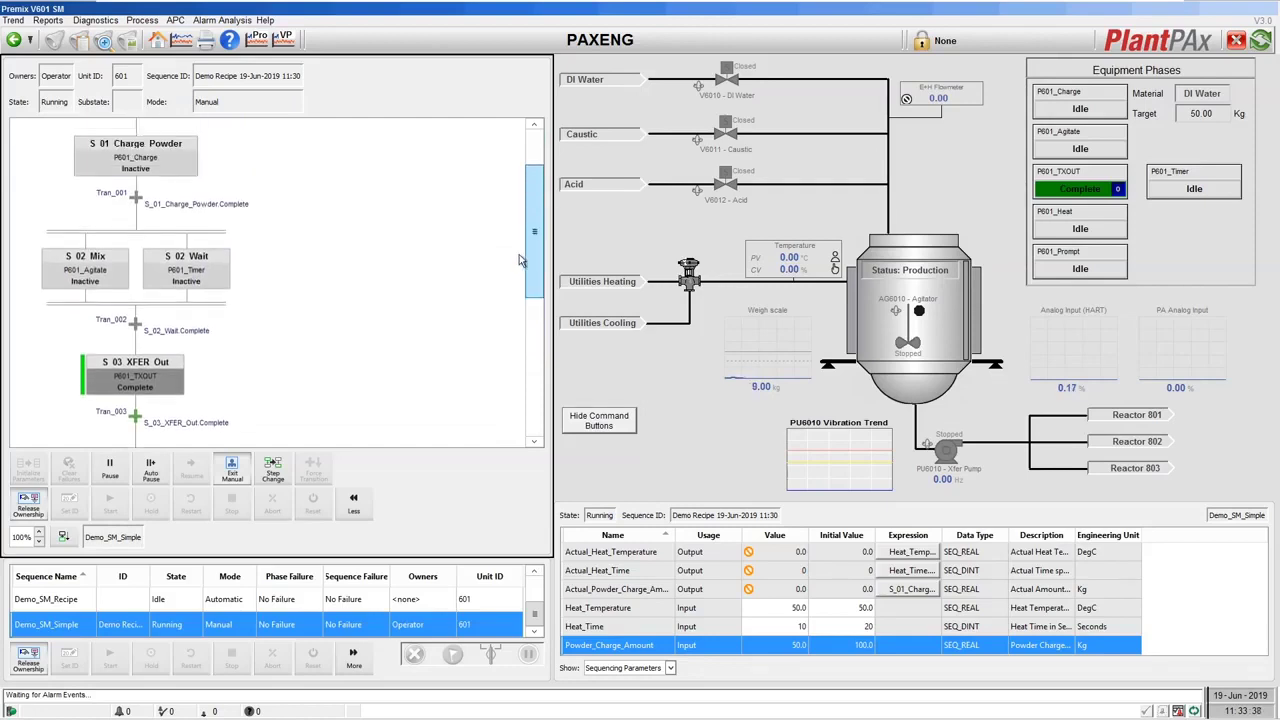
Open Step Change to change the active steps of Demo_SM_Simple.
click(273, 470)
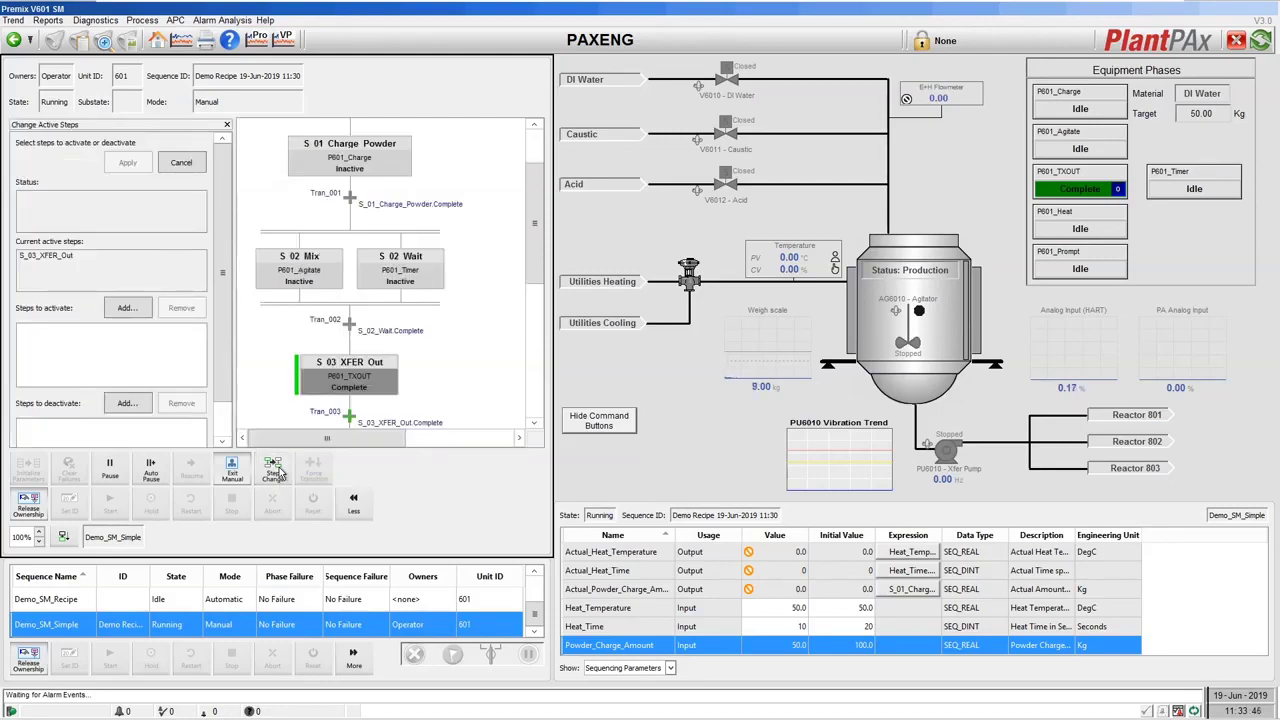
scroll(535, 249, down, 1)
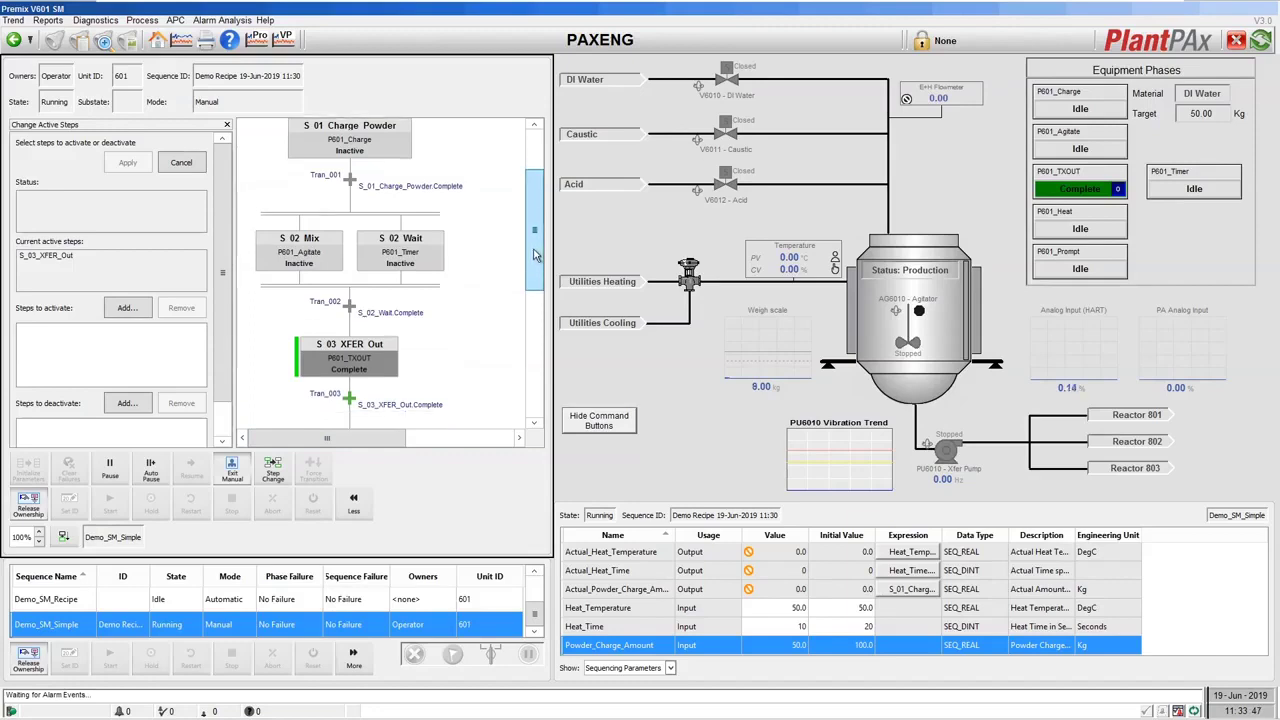
drag(535, 258, 535, 265)
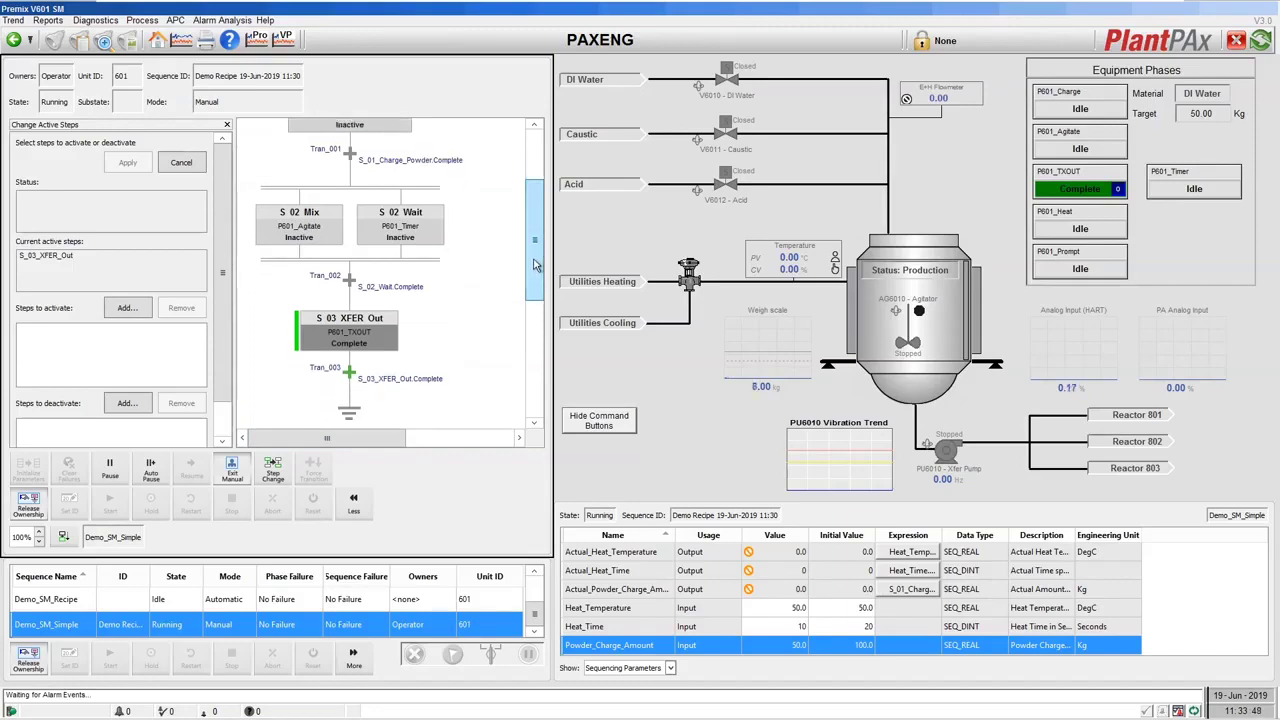
Reset the S_03_XFER_Out step, confirm the command, and deselect the step.
click(352, 343)
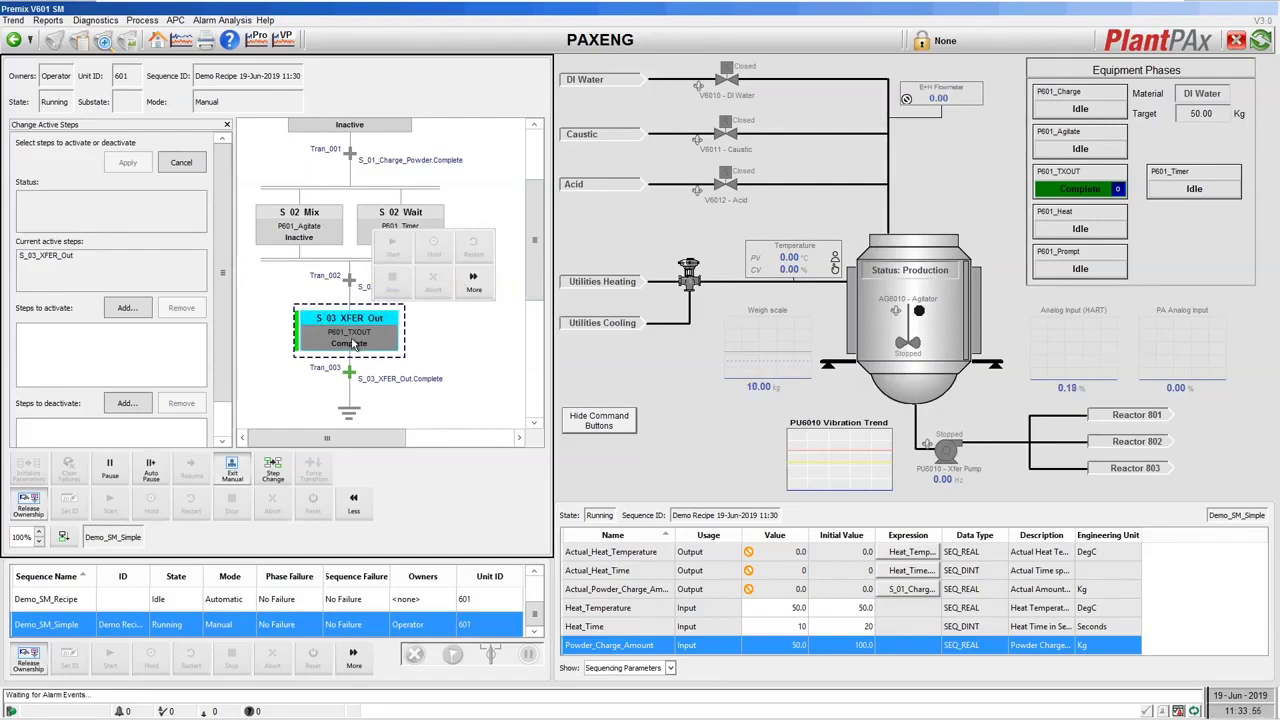
click(480, 287)
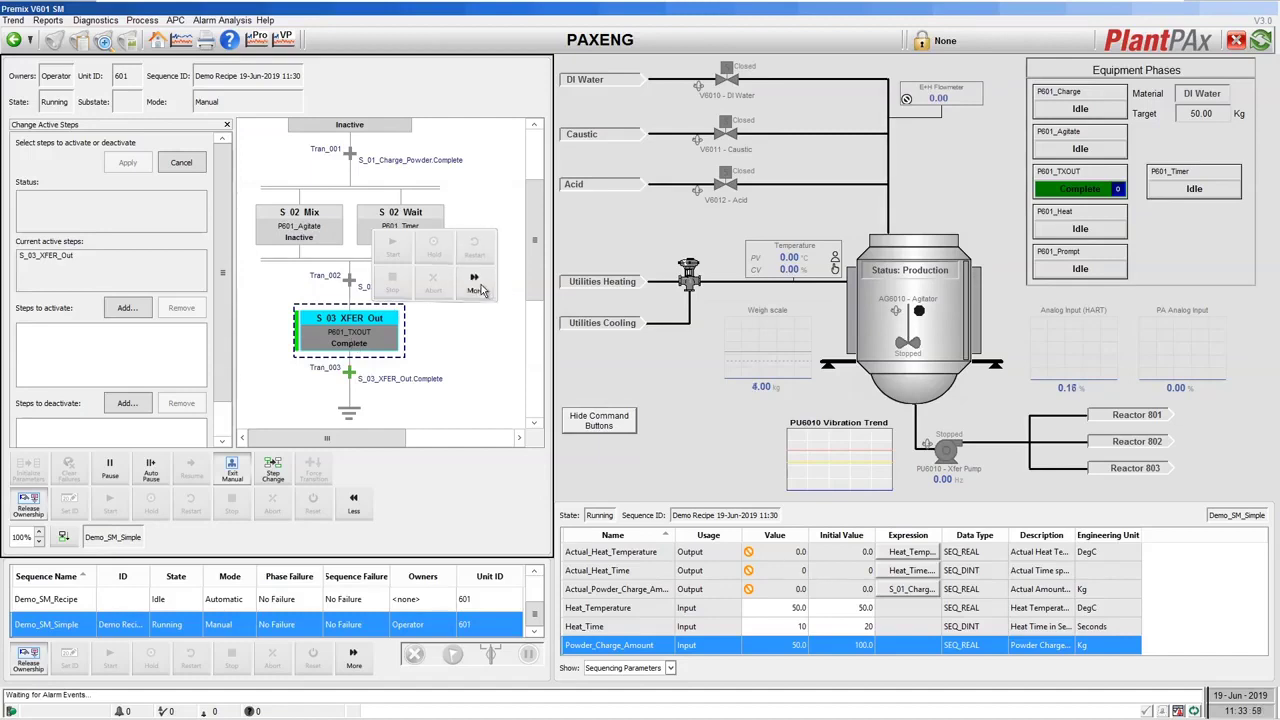
click(391, 283)
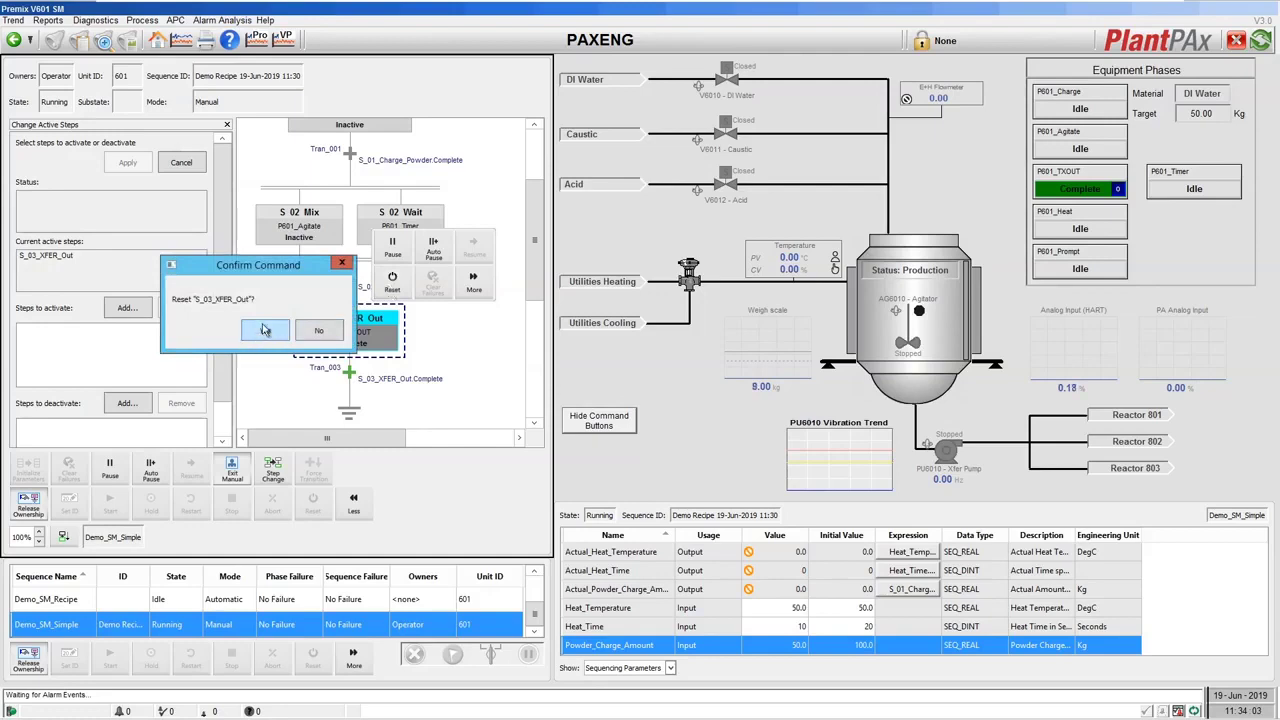
click(265, 331)
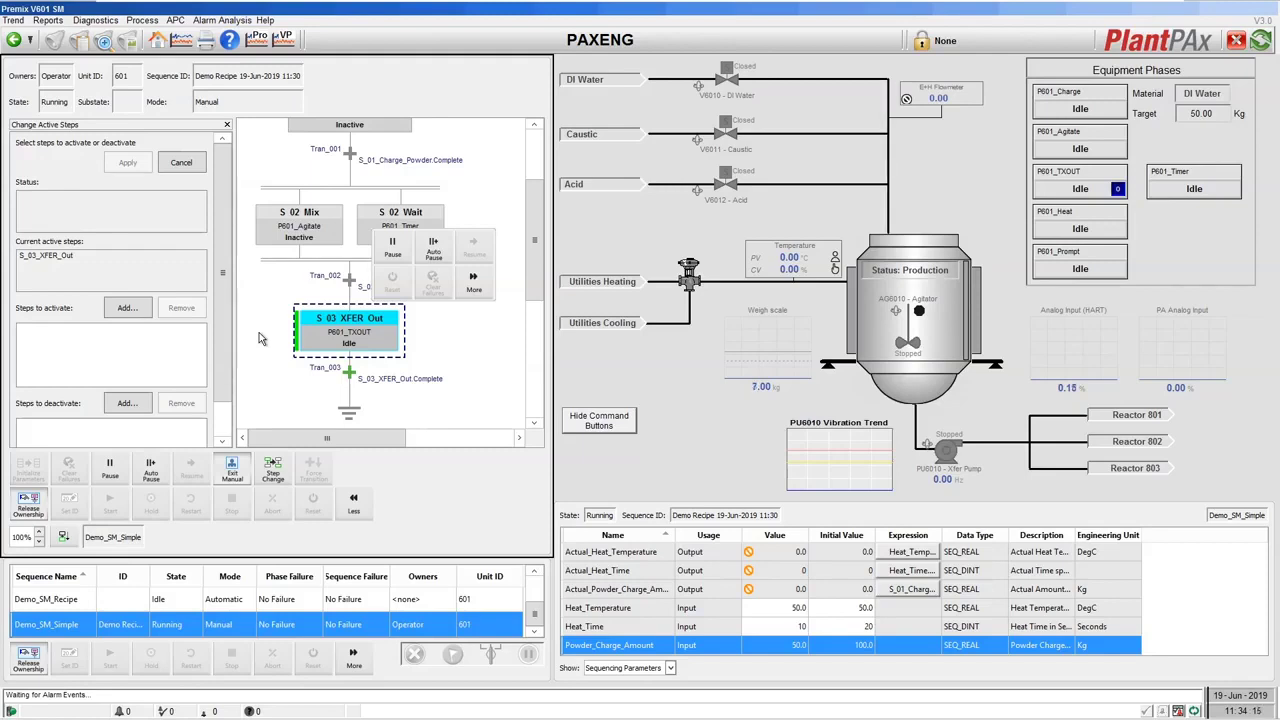
click(259, 332)
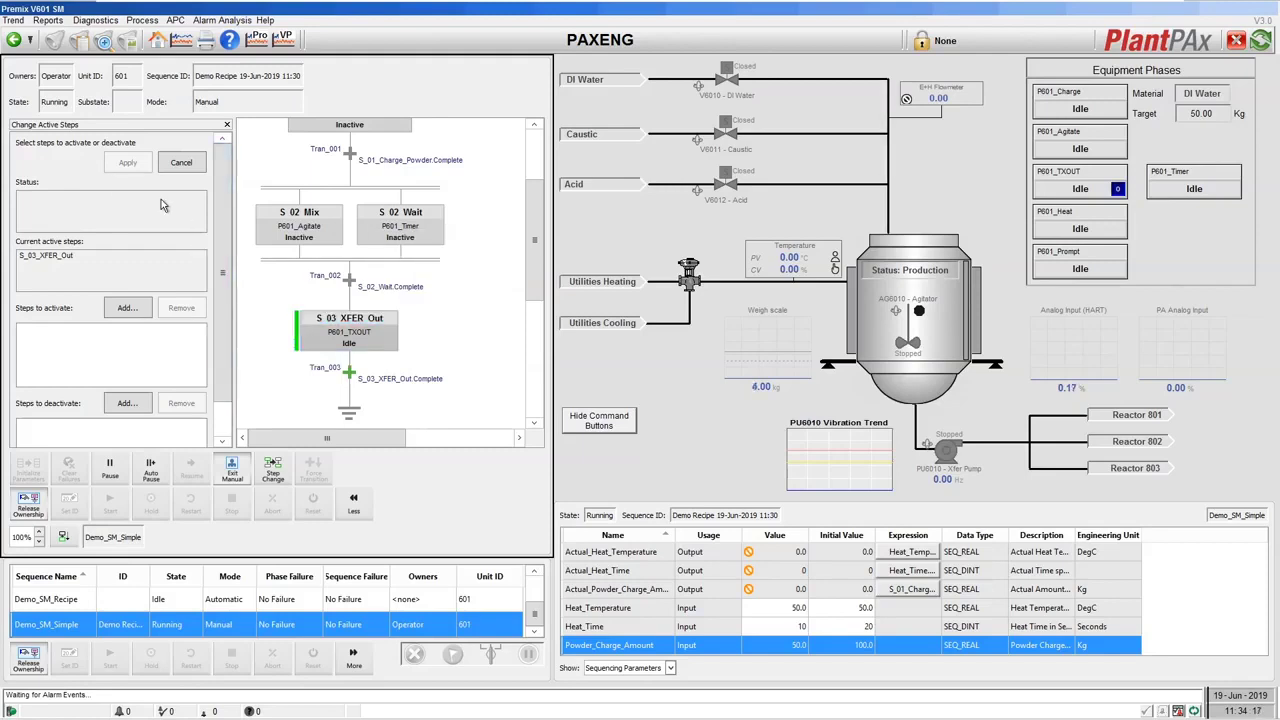
Add S_01_Charge_Powder to the steps to activate in the Demo_SM_Simple active step change.
scroll(222, 347, down, 2)
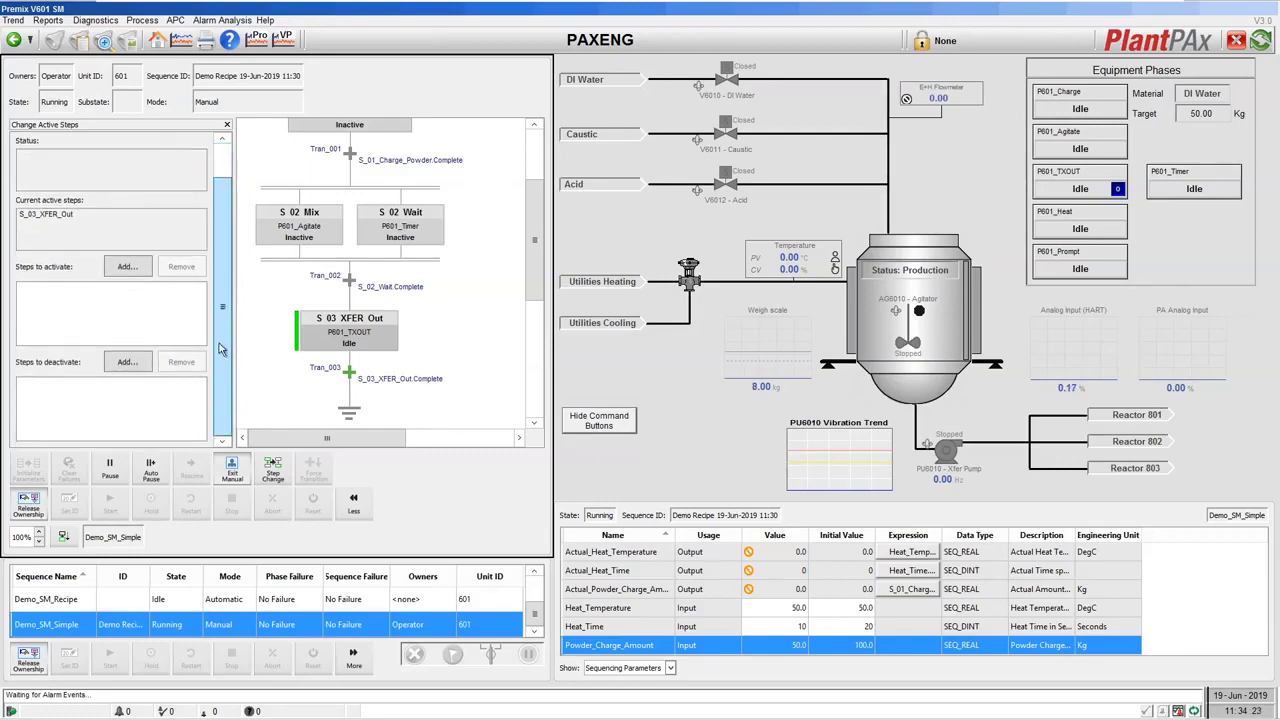
scroll(222, 352, up, 2)
scroll(216, 335, down, 1)
scroll(215, 333, down, 1)
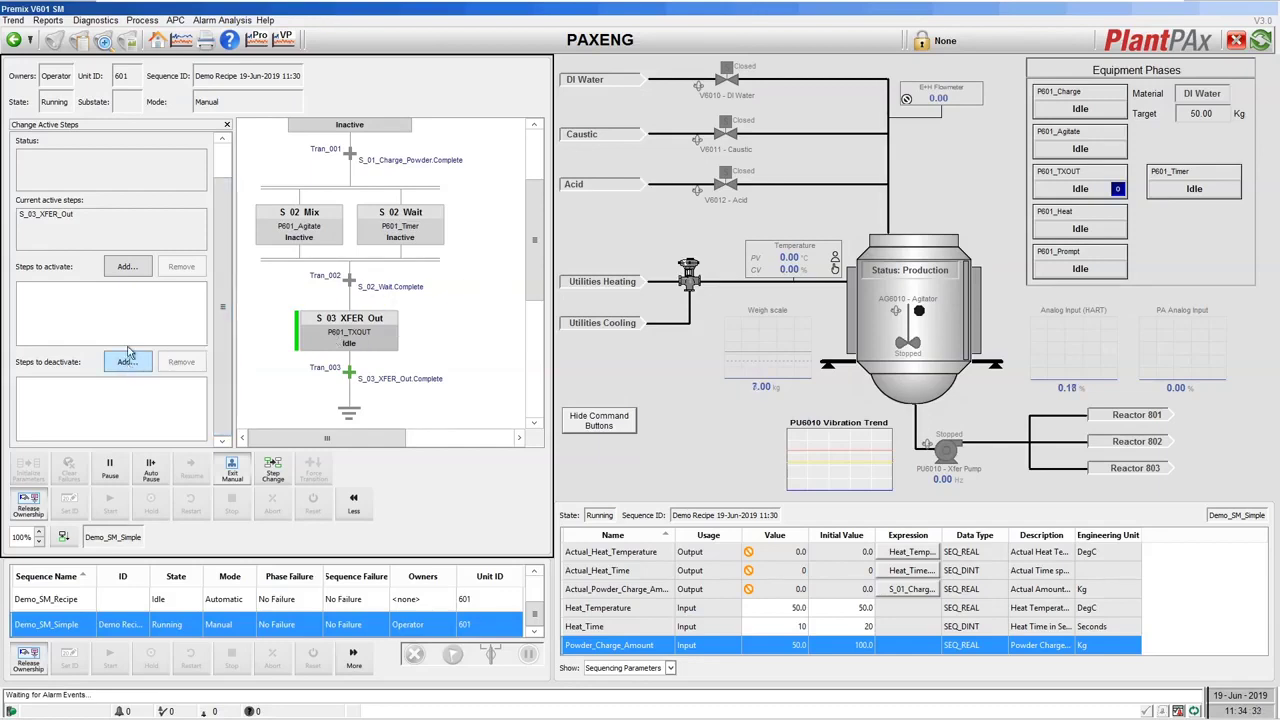
click(126, 268)
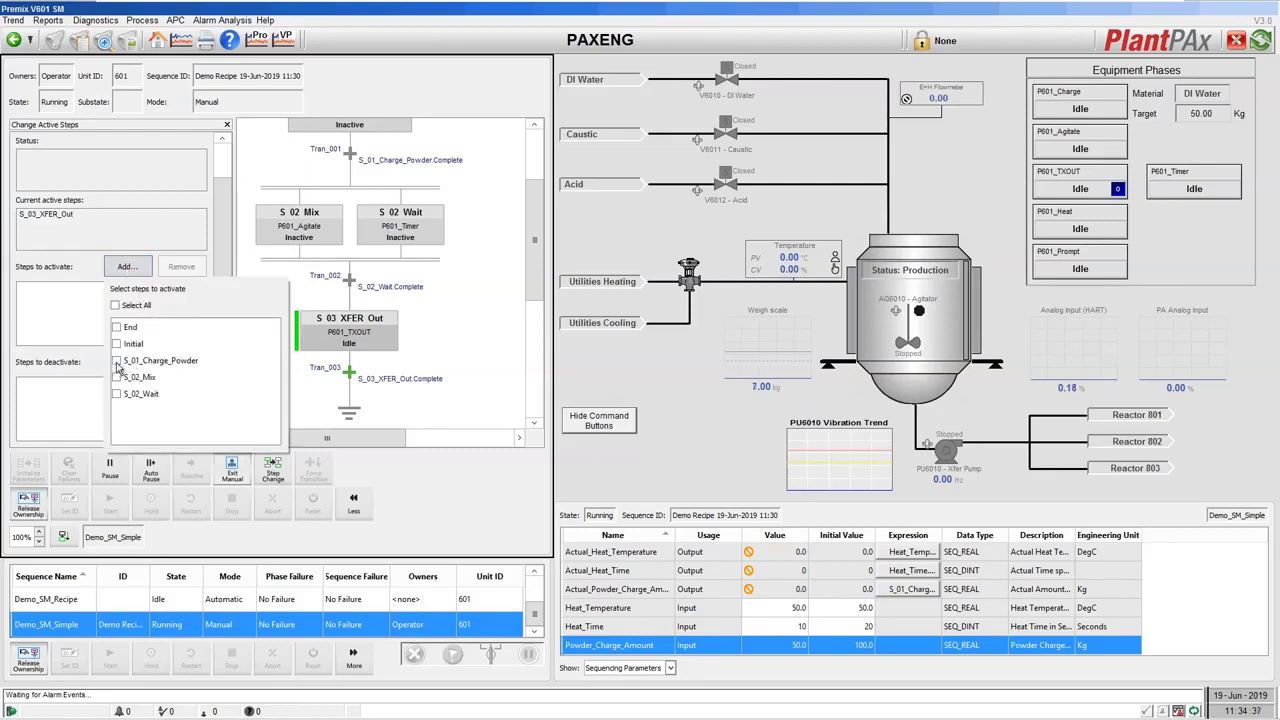
click(117, 362)
click(62, 318)
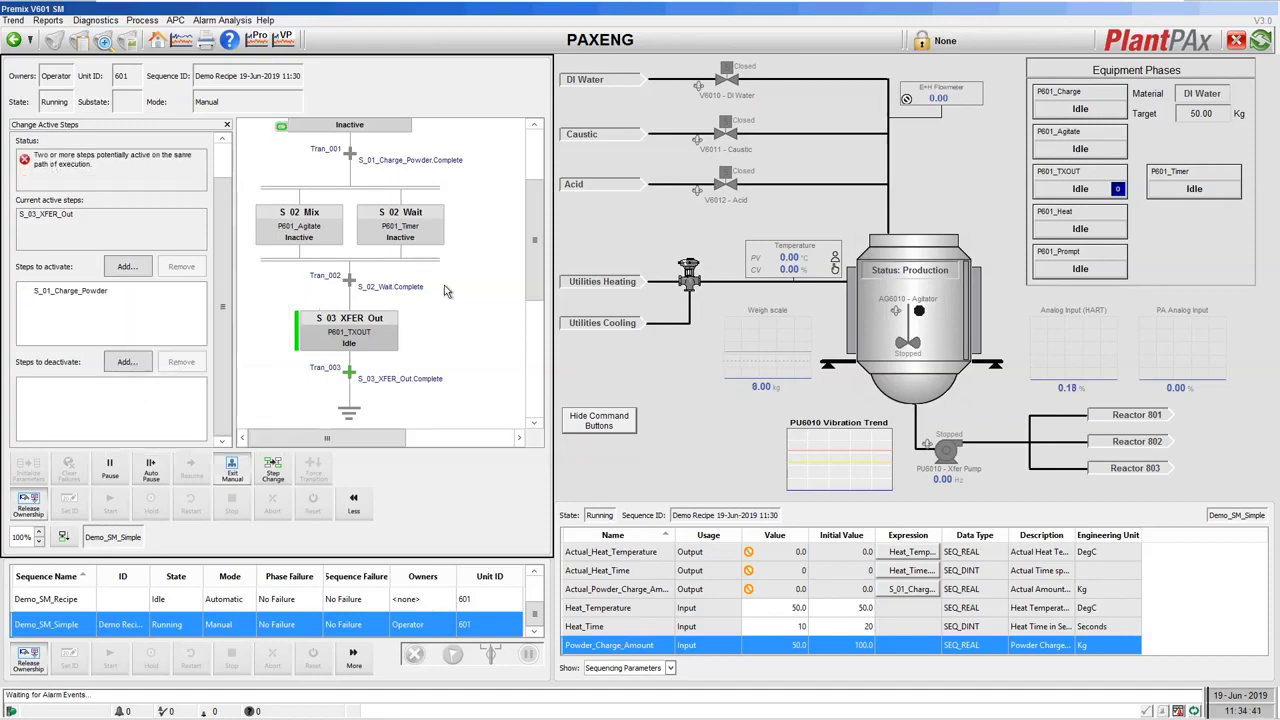
Add S_03_XFER_Out to the steps to deactivate in the active step change.
scroll(532, 240, up, 3)
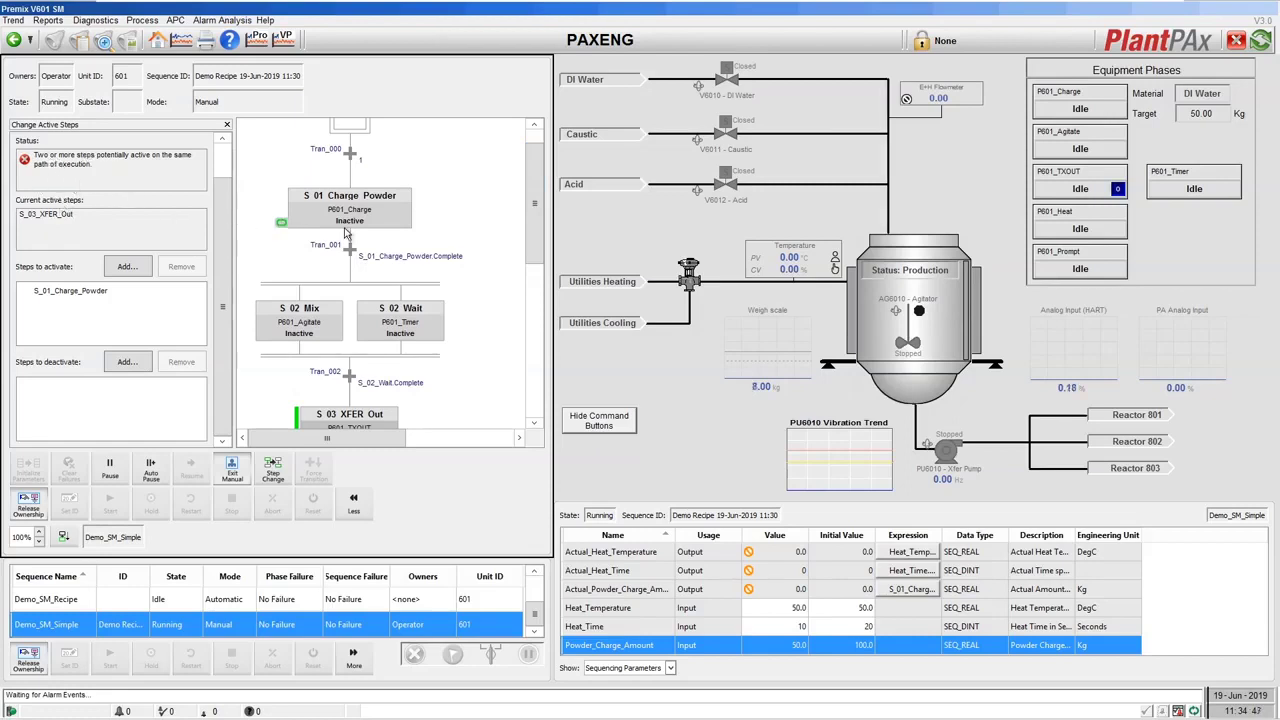
scroll(536, 230, down, 1)
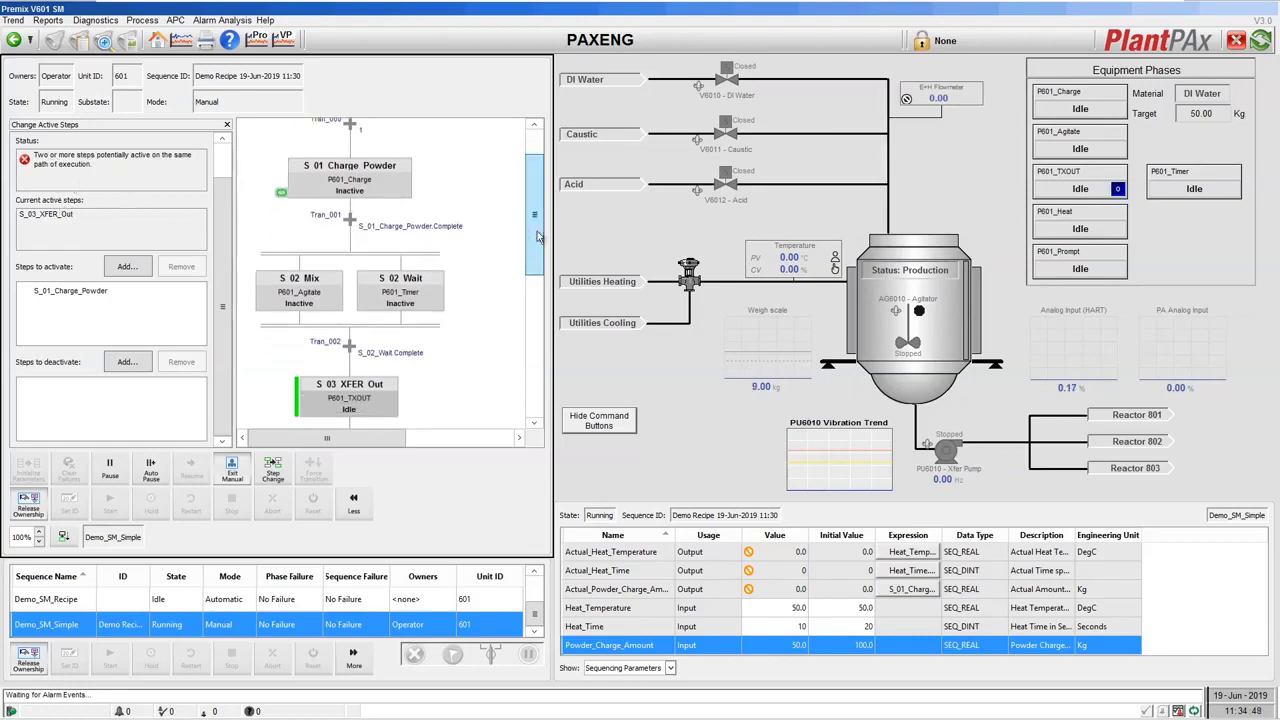
scroll(536, 240, down, 2)
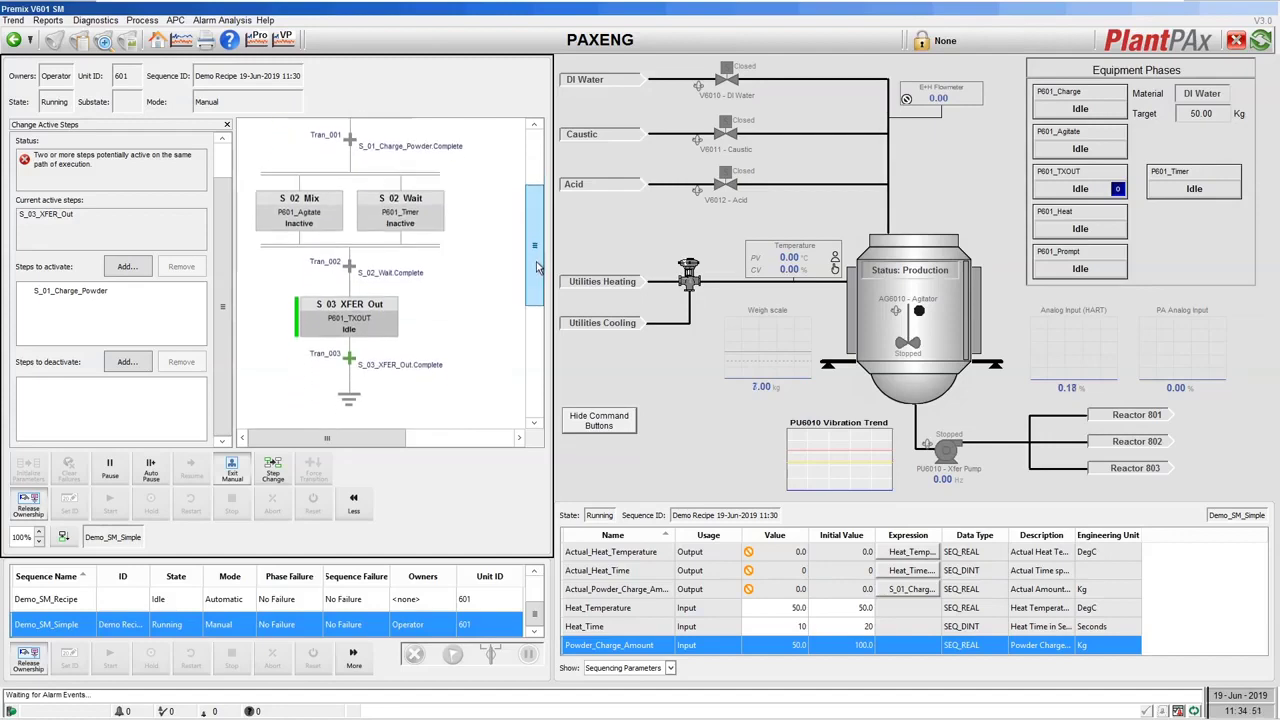
click(128, 365)
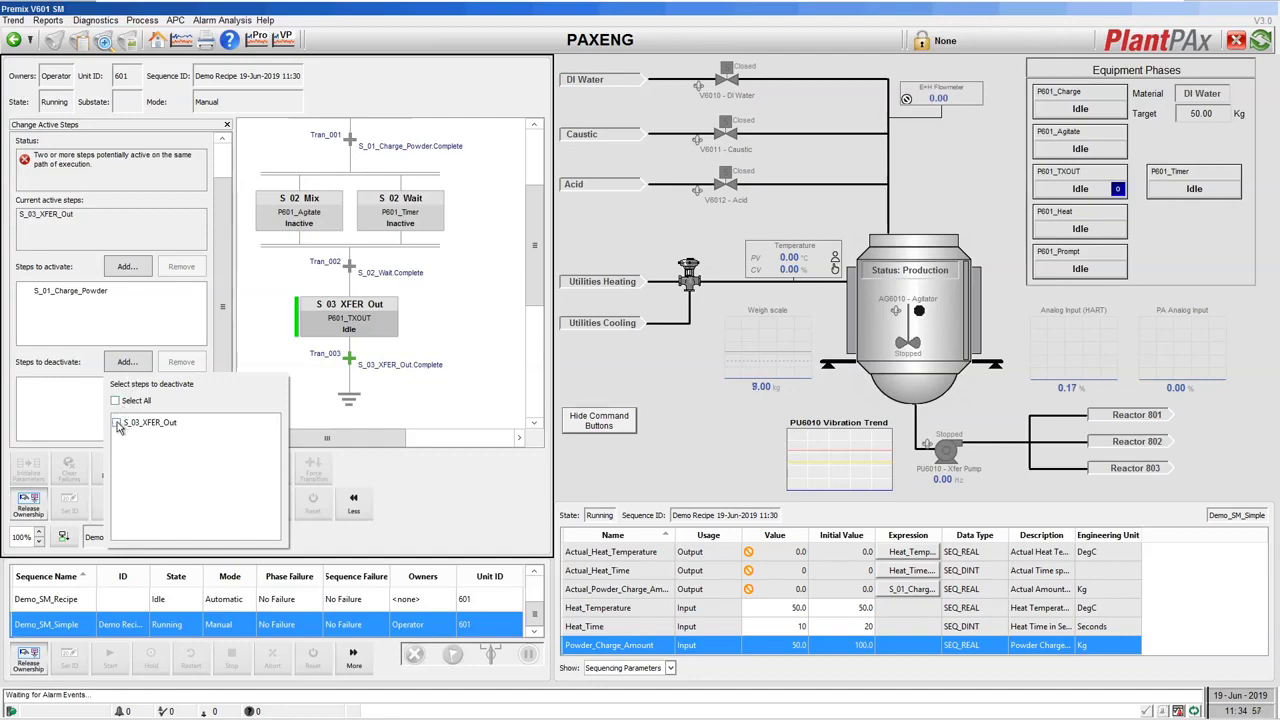
click(117, 424)
click(79, 419)
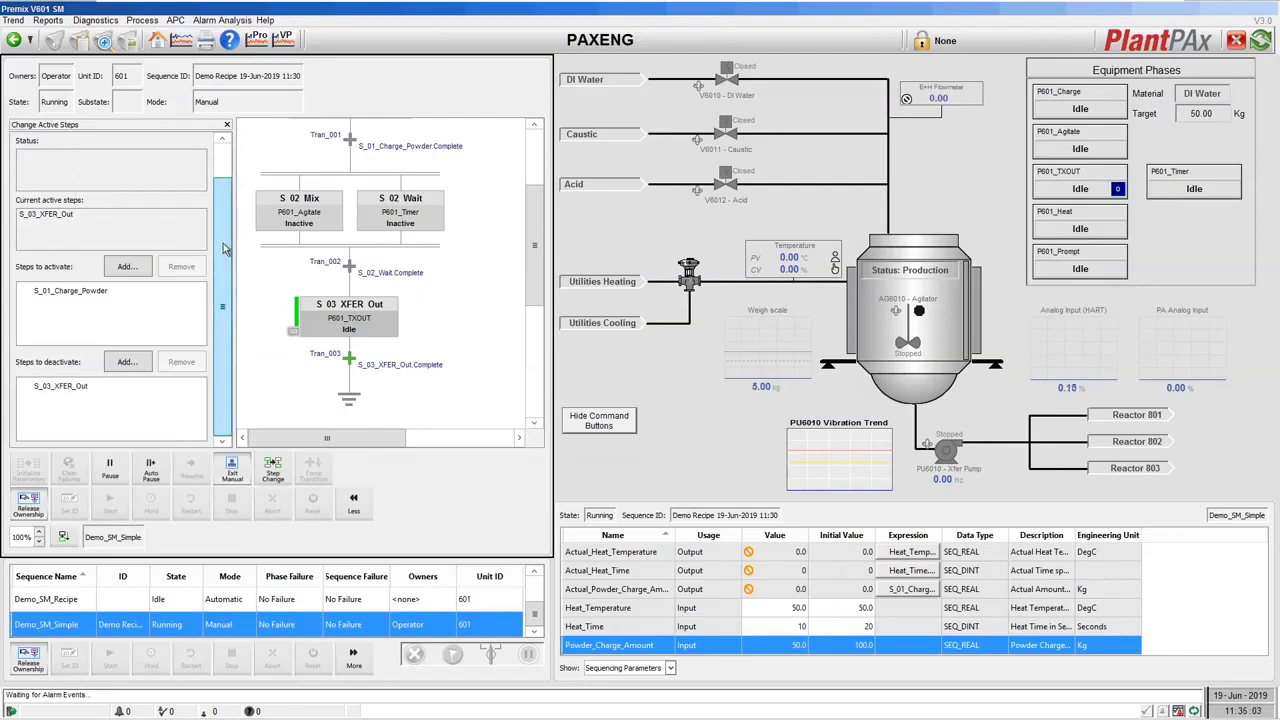
Apply the active step change to Demo_SM_Simple and close the Change Active Steps pane.
scroll(223, 243, up, 2)
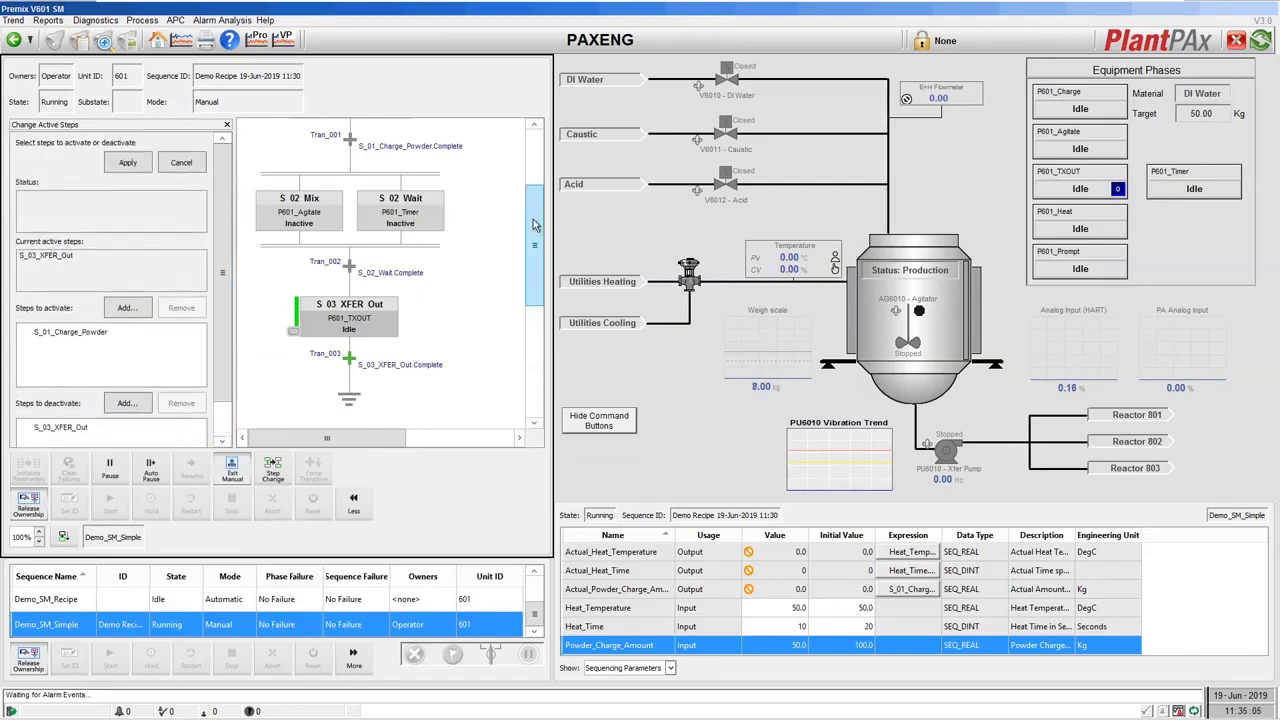
scroll(534, 224, up, 2)
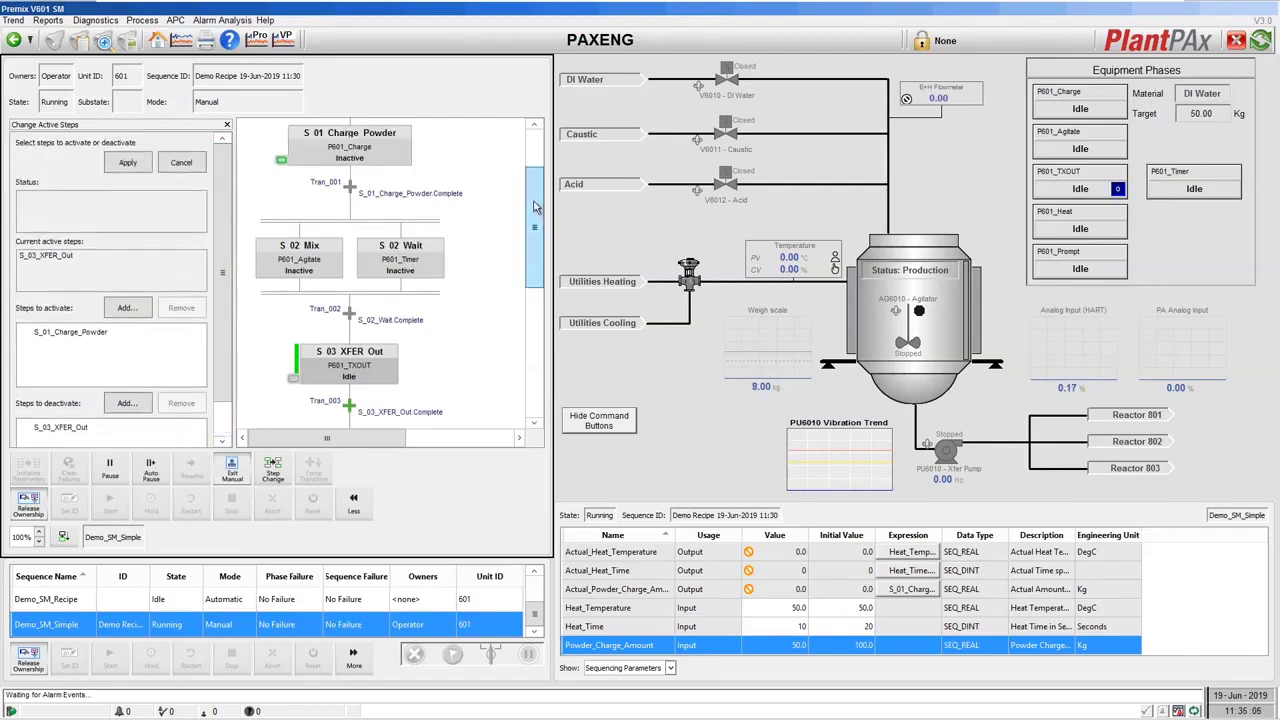
click(128, 164)
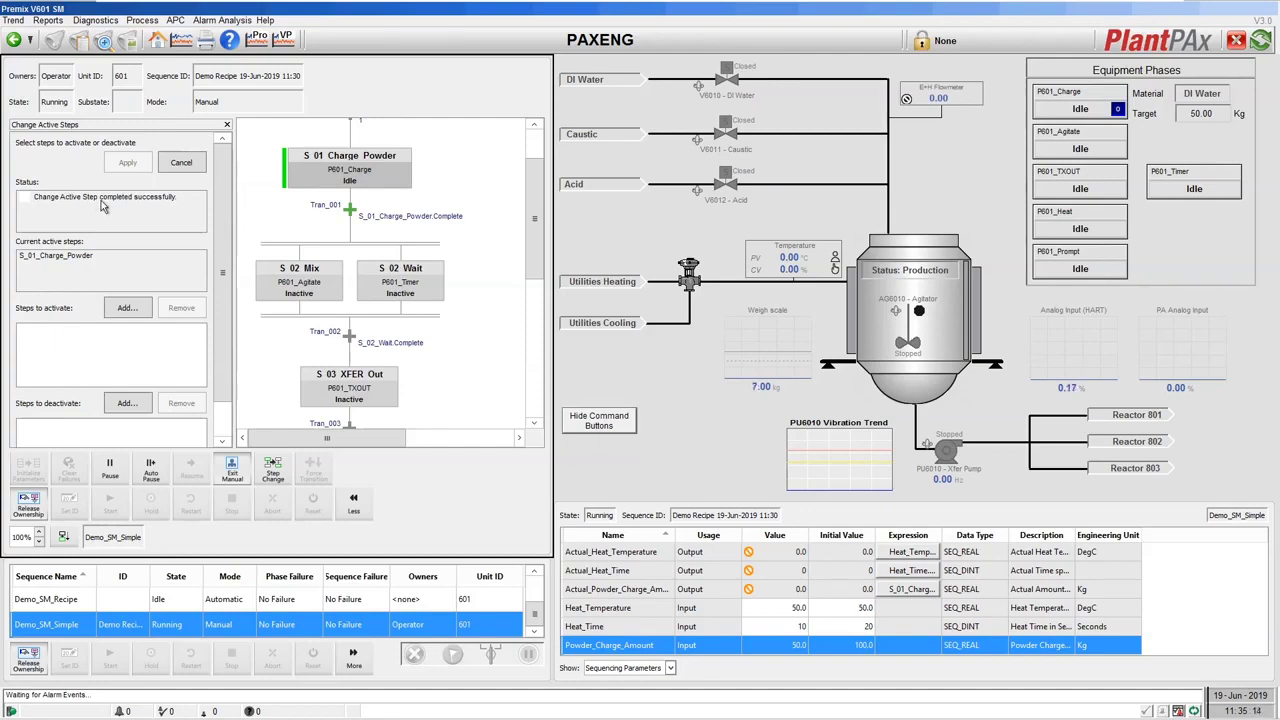
click(226, 127)
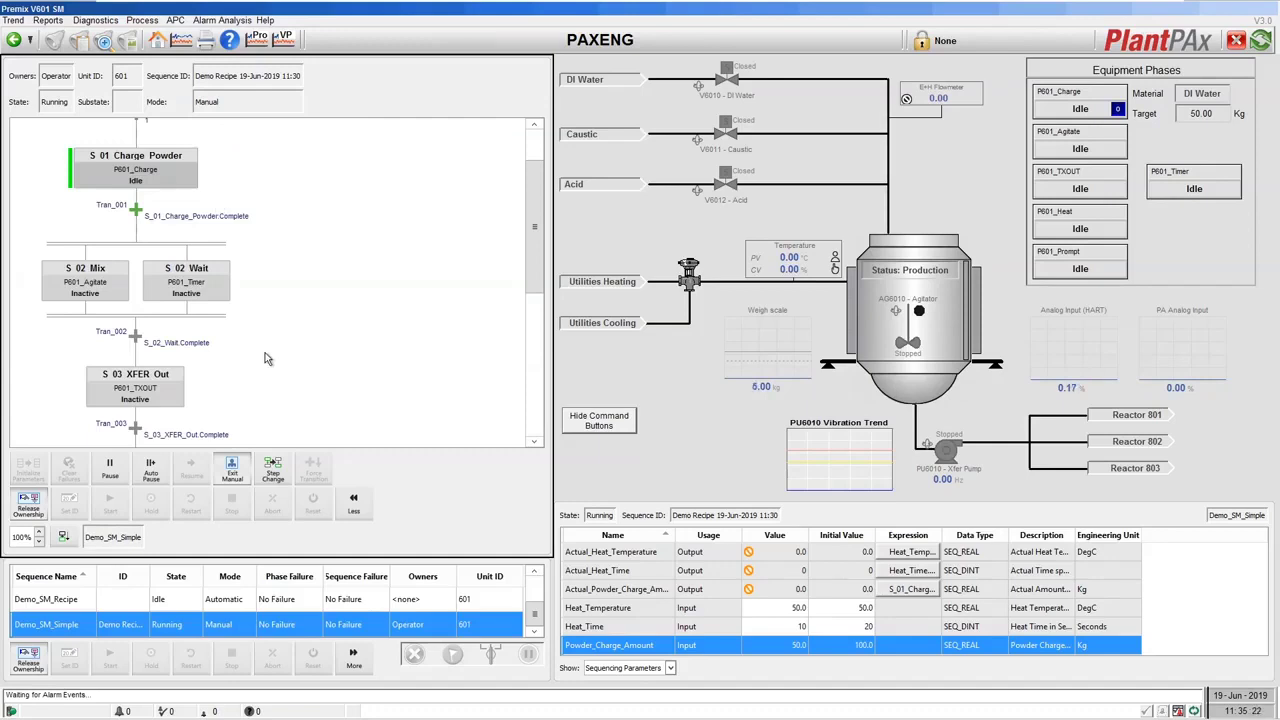
Start the S_01_Charge_Powder step manually and confirm the command.
click(168, 176)
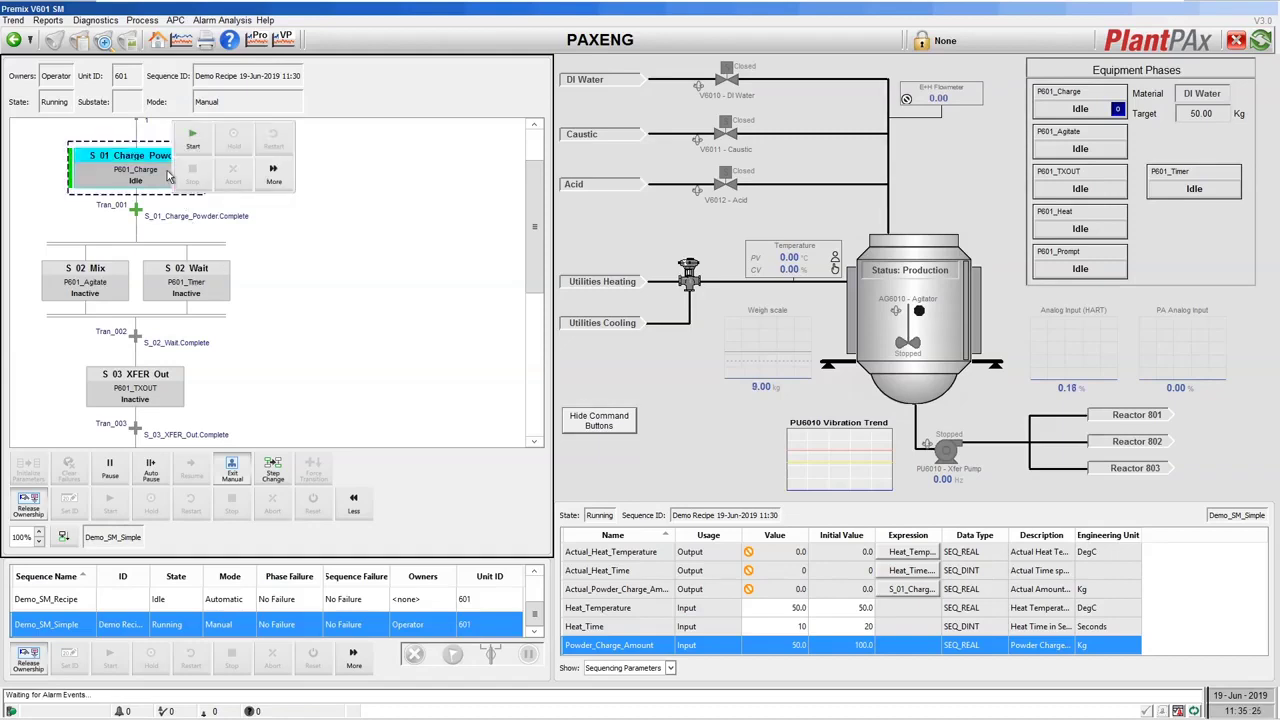
click(193, 146)
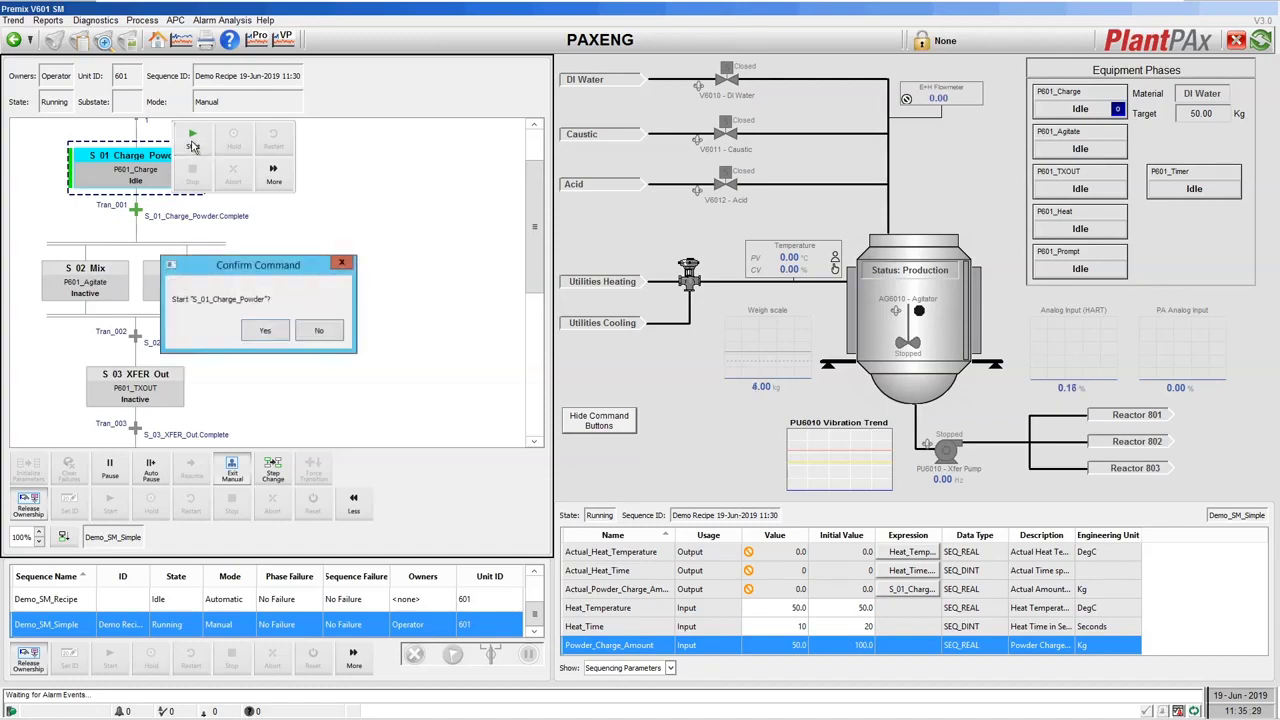
click(268, 330)
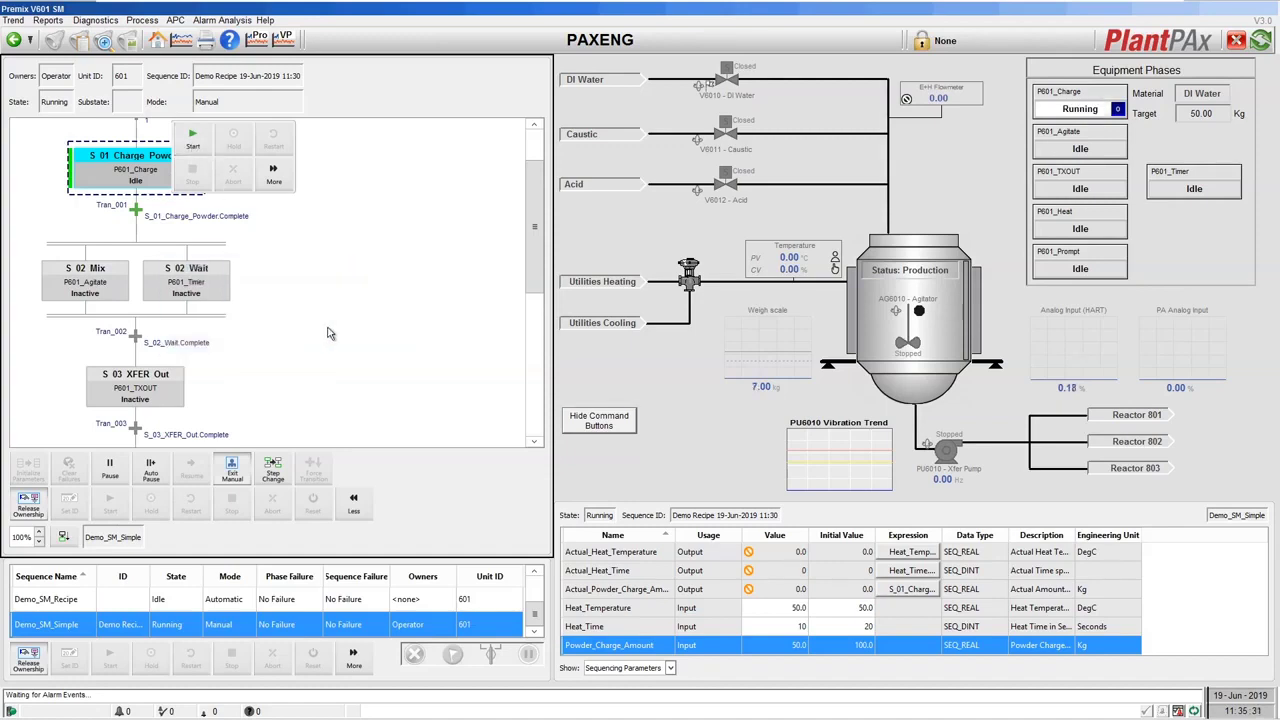
Return Demo_SM_Simple to automatic mode and confirm the command.
click(231, 470)
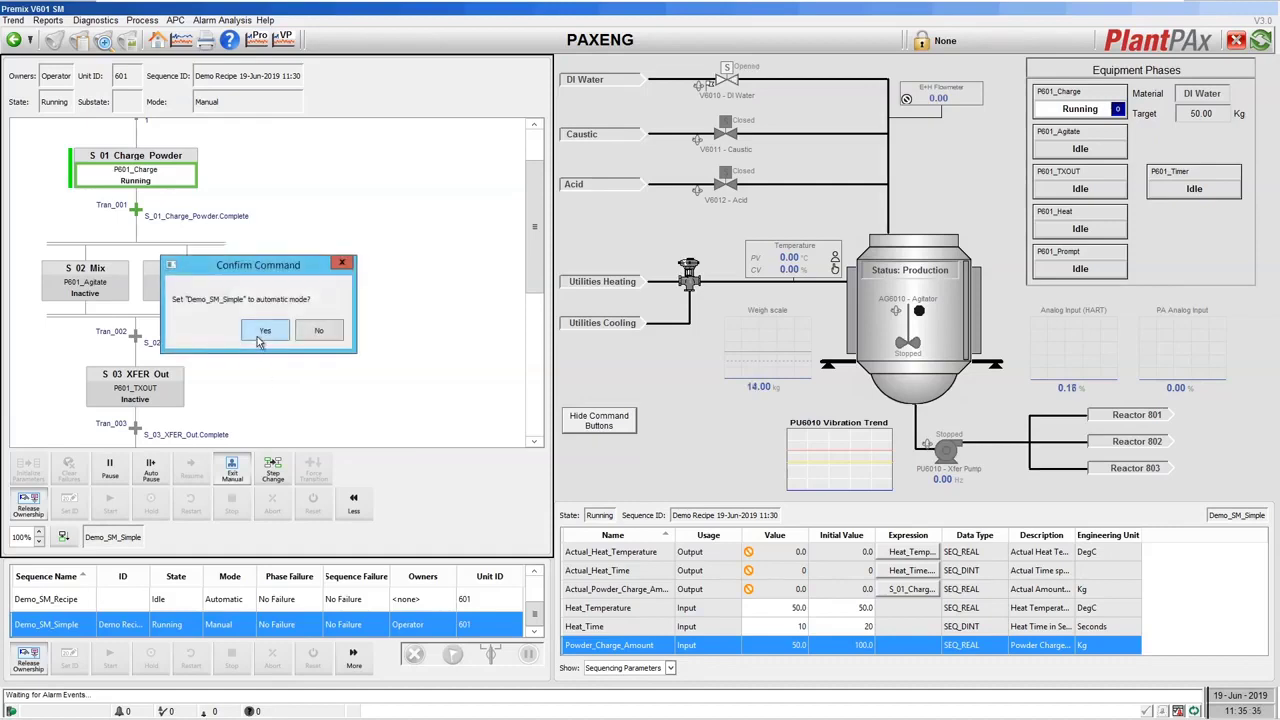
click(264, 331)
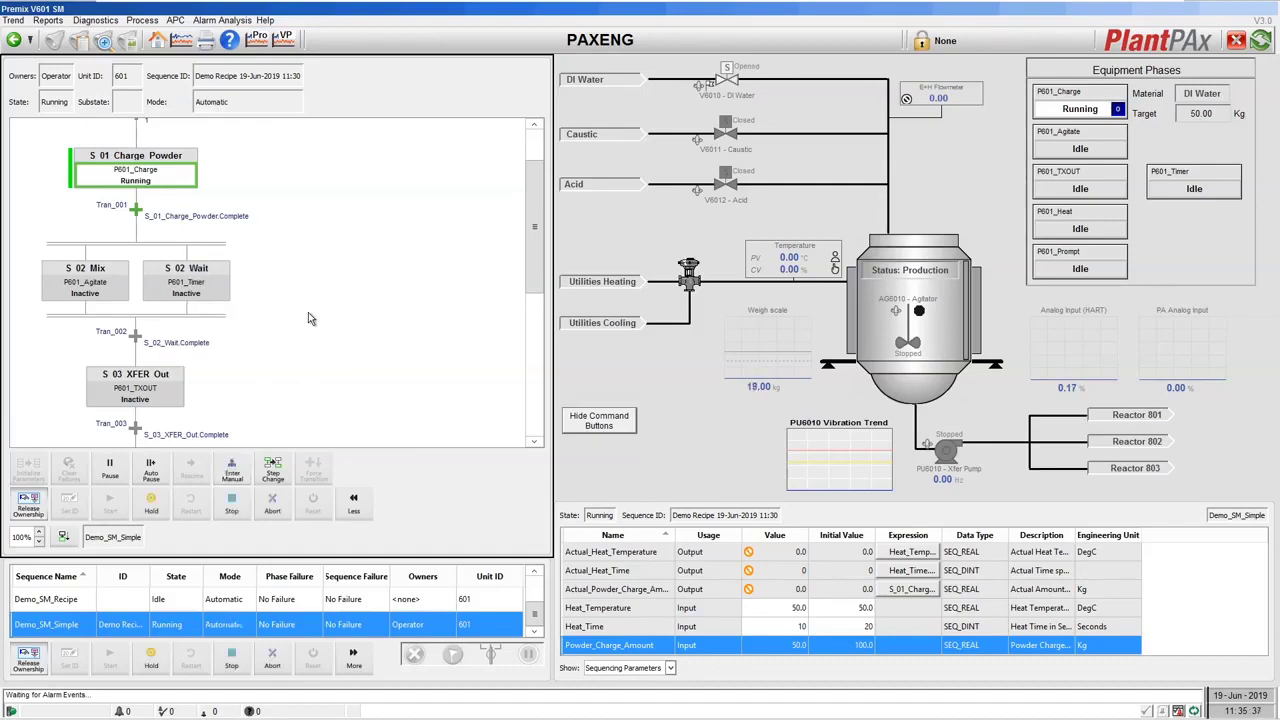